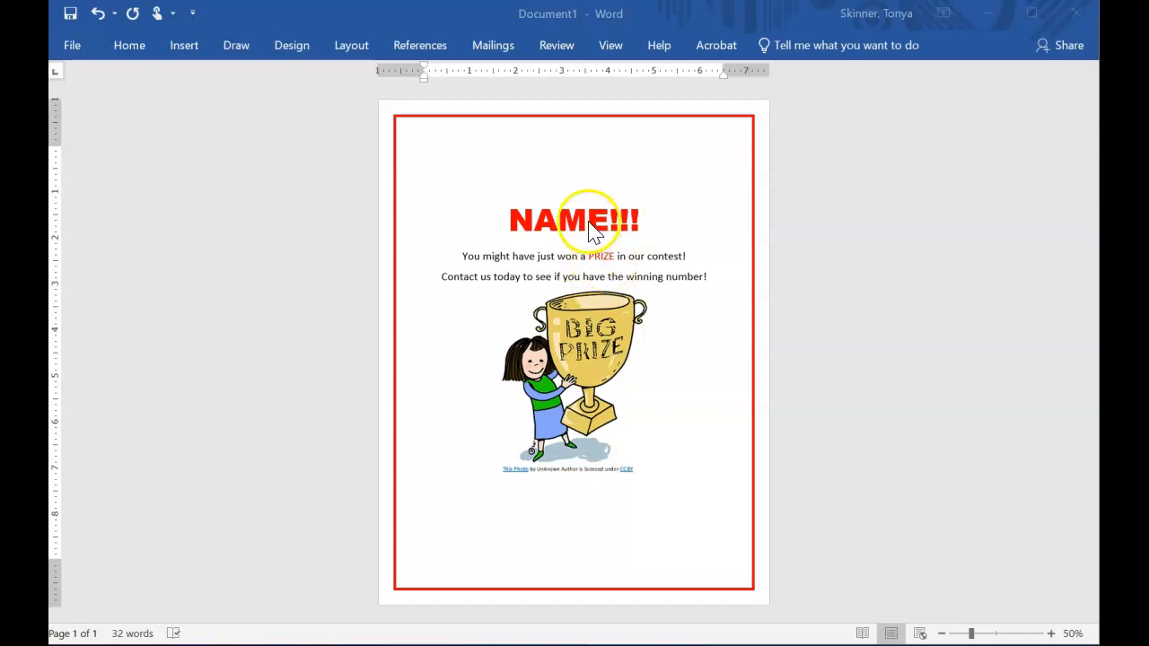
Open the Step-by-Step Mail Merge Wizard from the mailing tools.
click(490, 44)
double_click(489, 44)
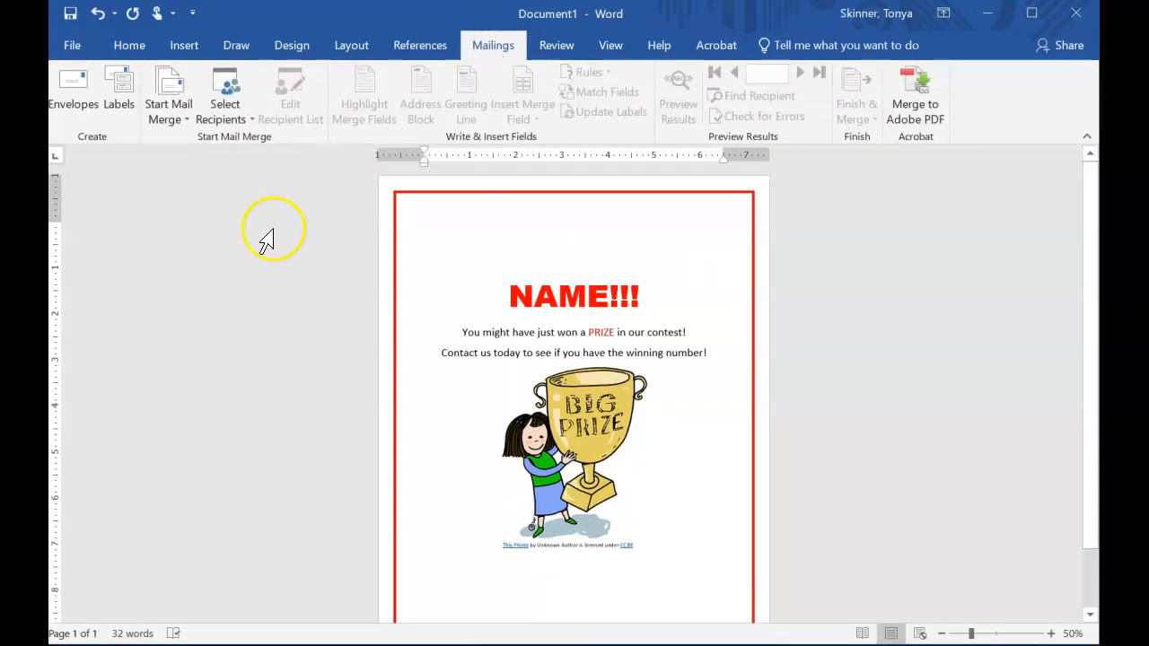
click(170, 118)
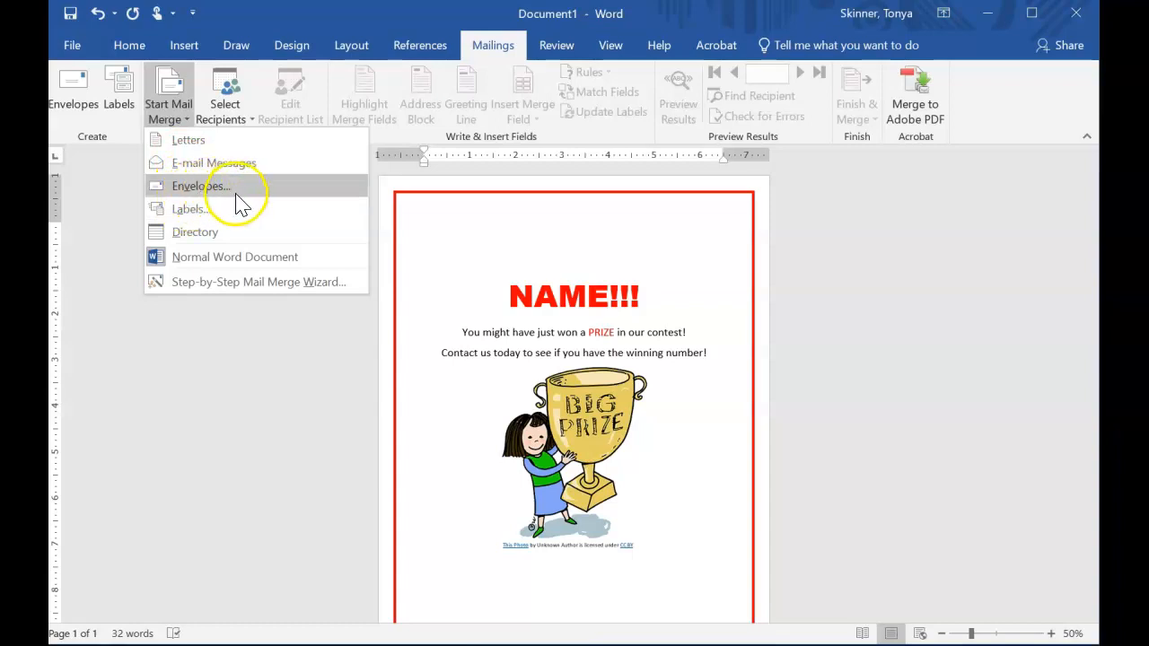
click(194, 232)
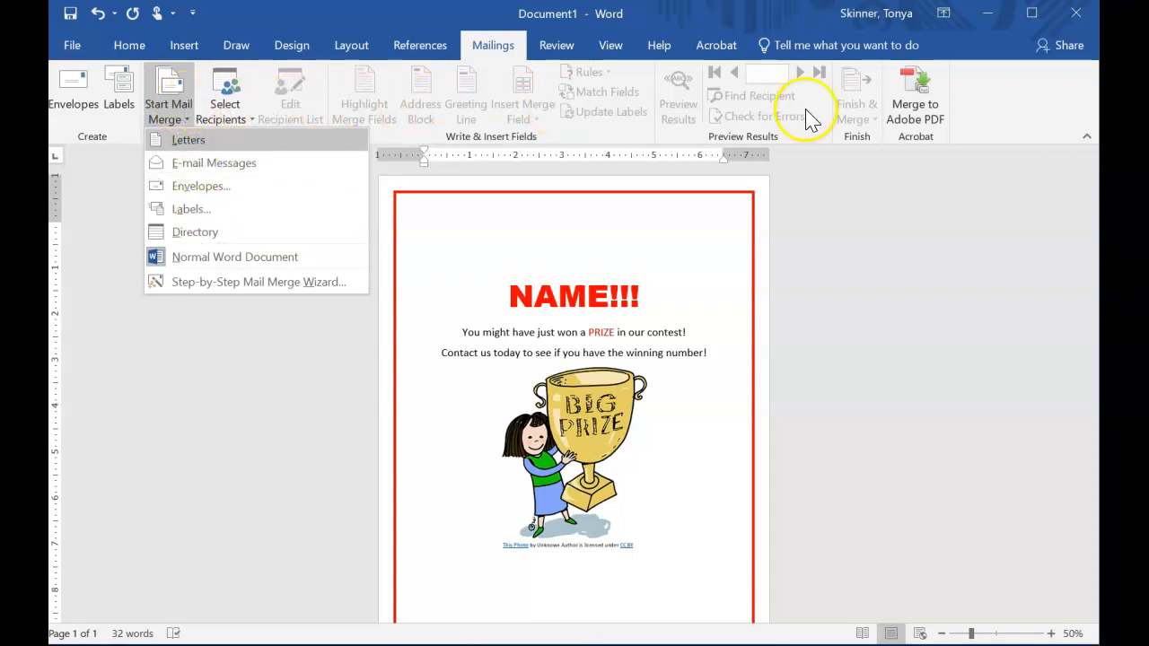
click(232, 288)
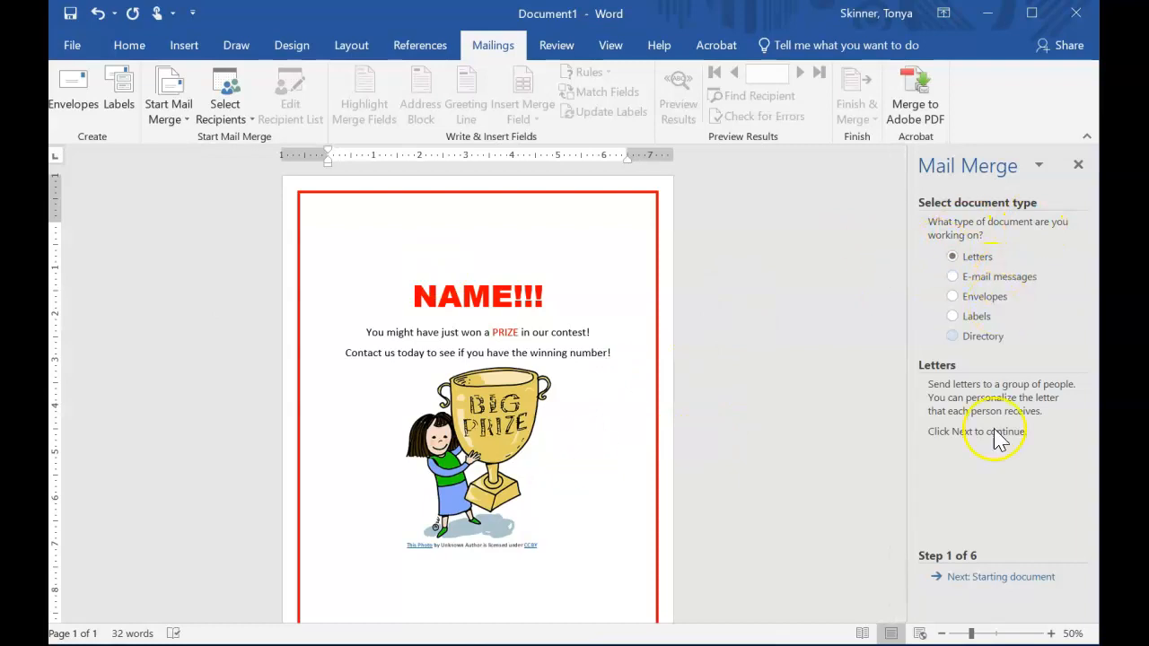
Advance the wizard using the current document, choose to type a new recipient list, and start creating it.
click(977, 582)
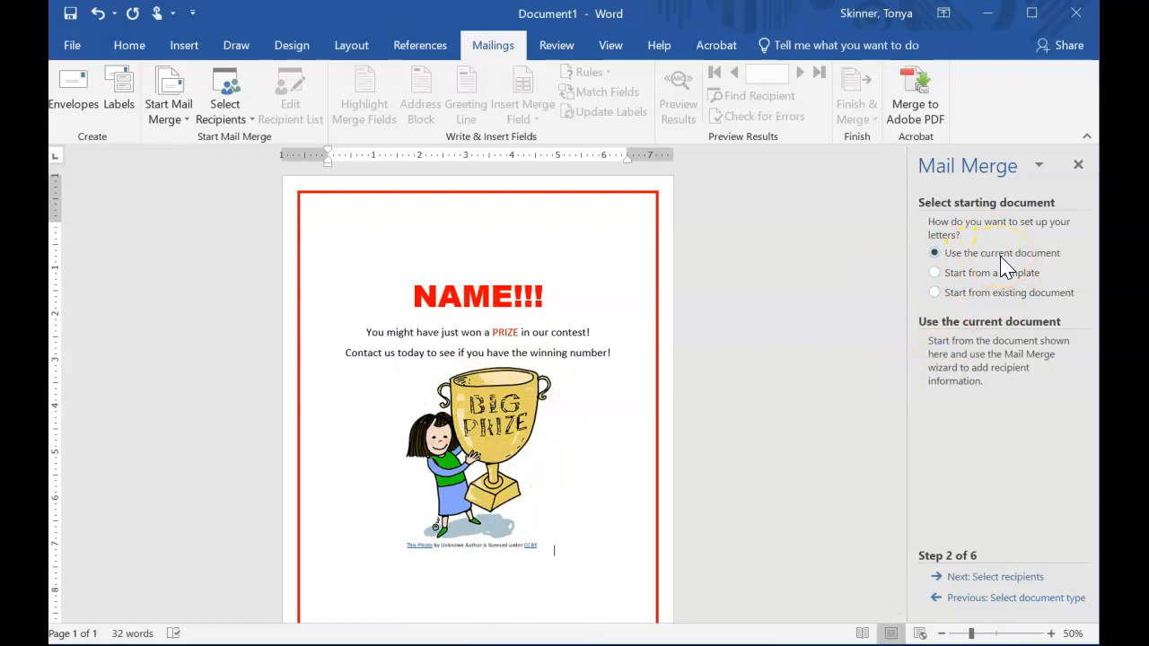
click(1023, 579)
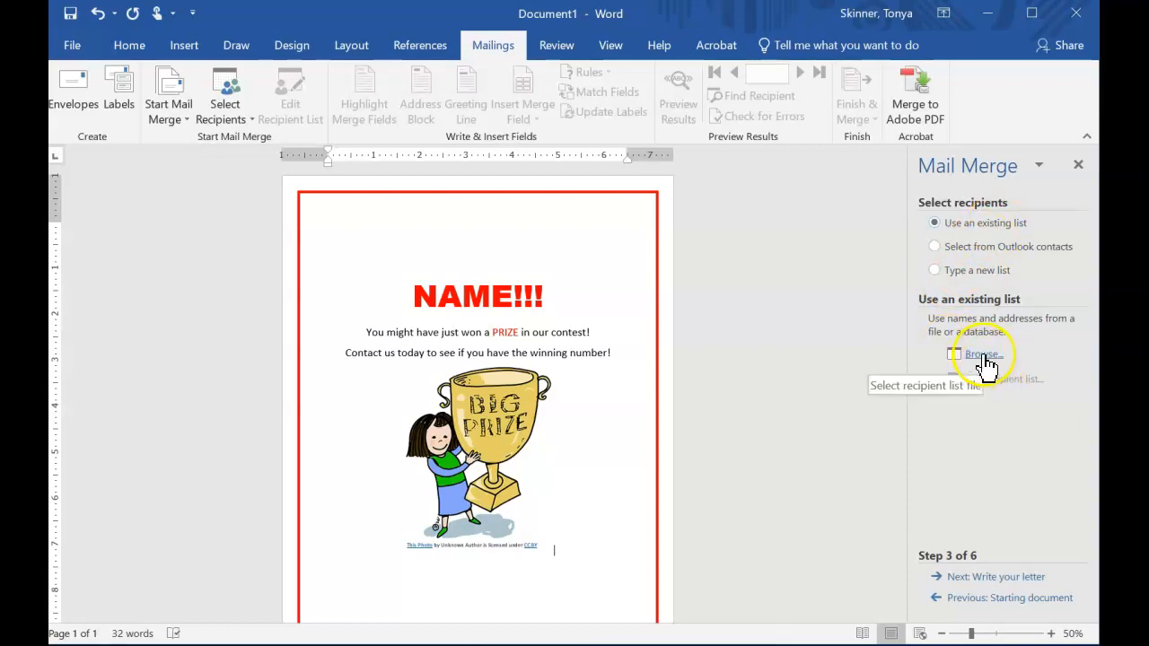
click(949, 272)
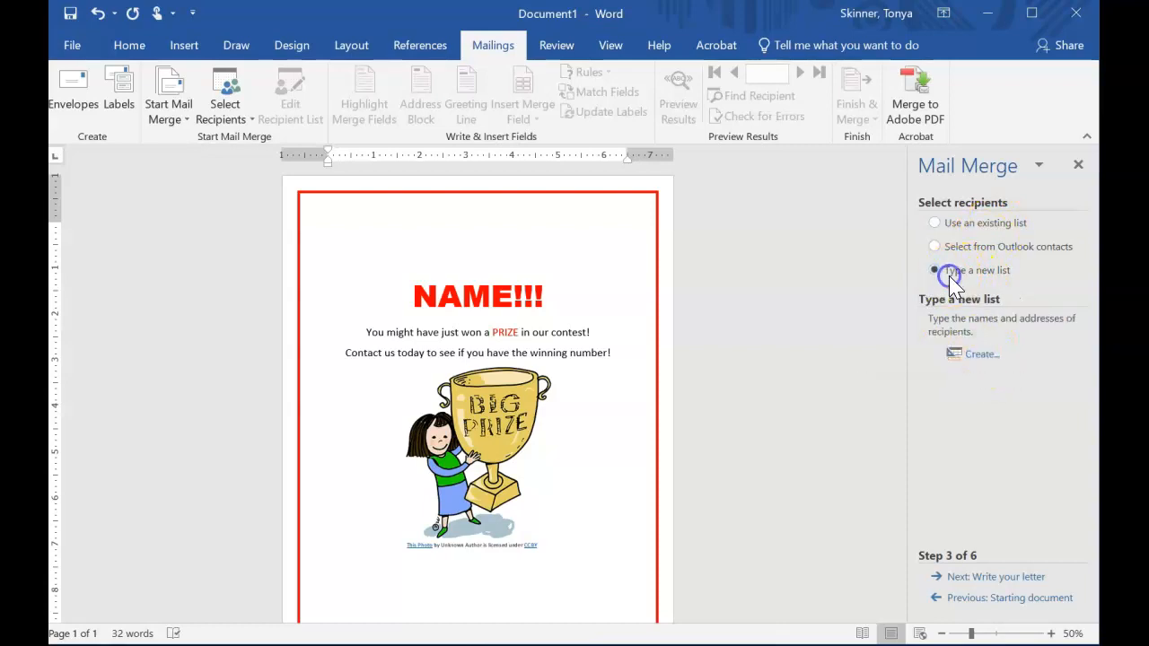
click(989, 354)
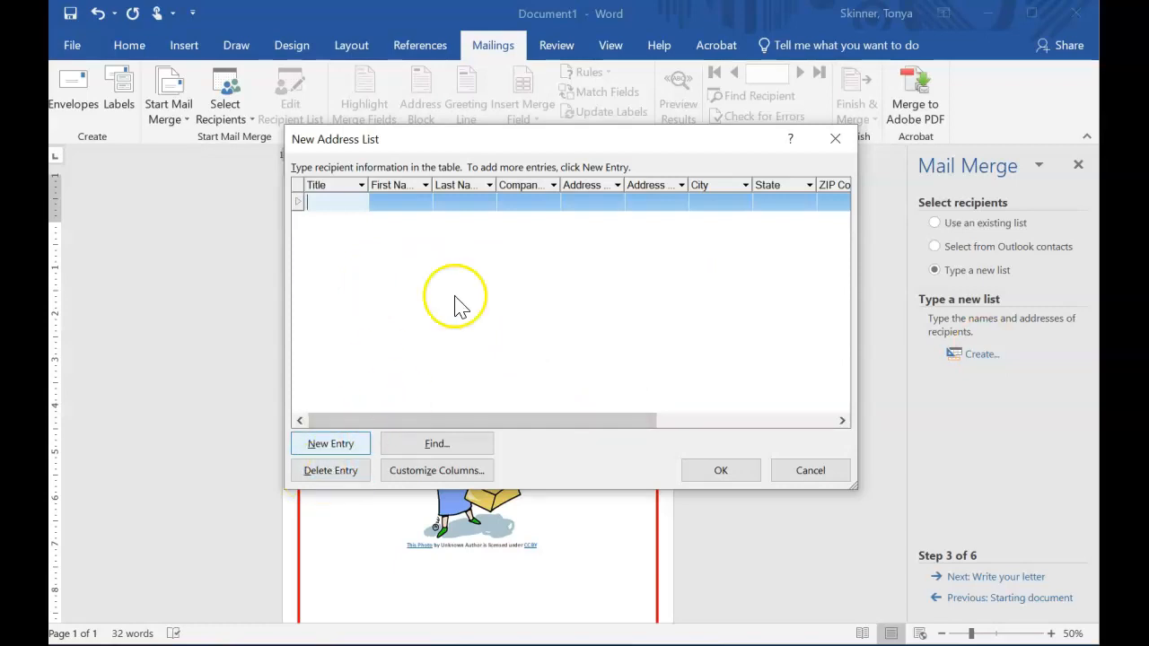
Customize the address list columns and delete the E-mail Address field.
click(432, 469)
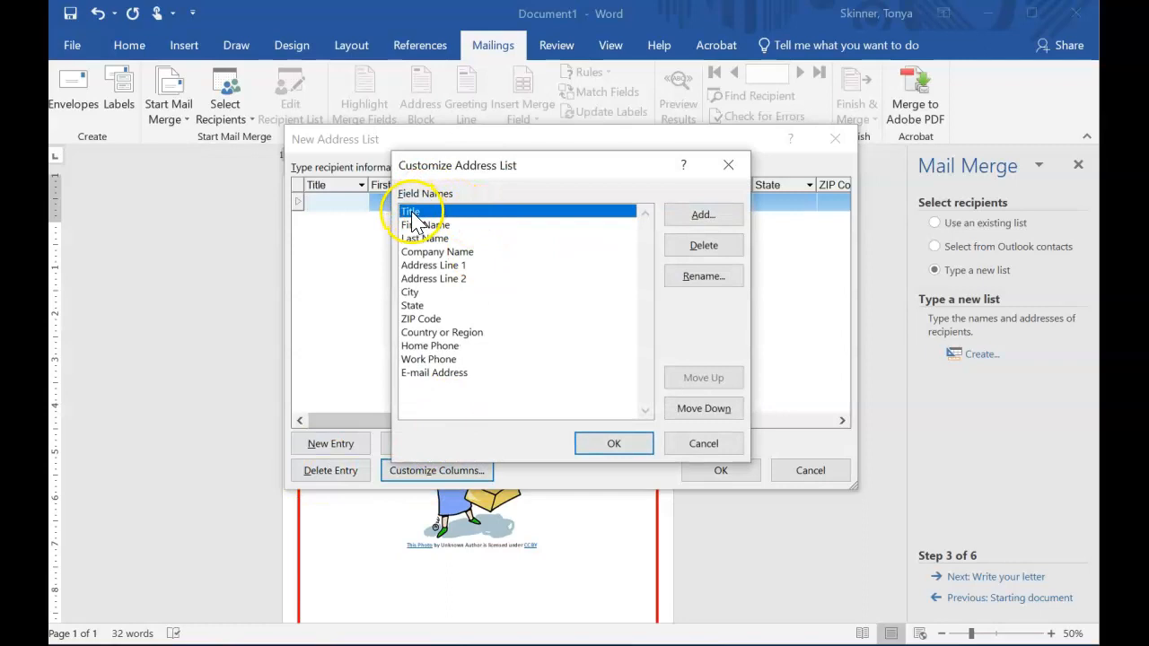
click(421, 373)
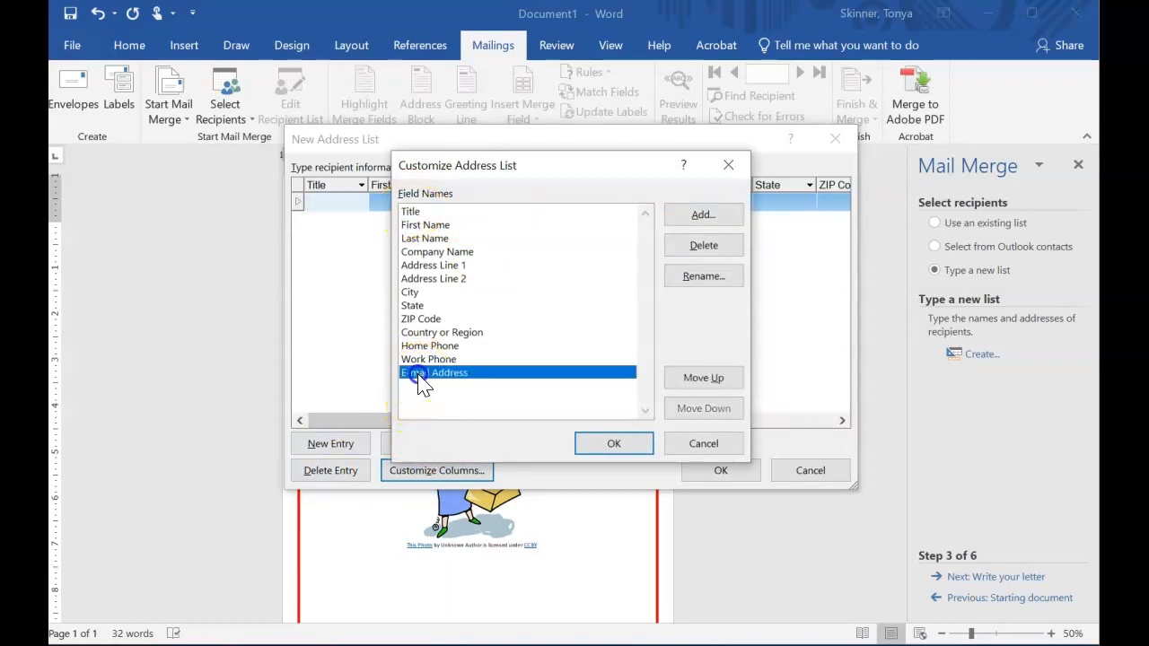
click(705, 247)
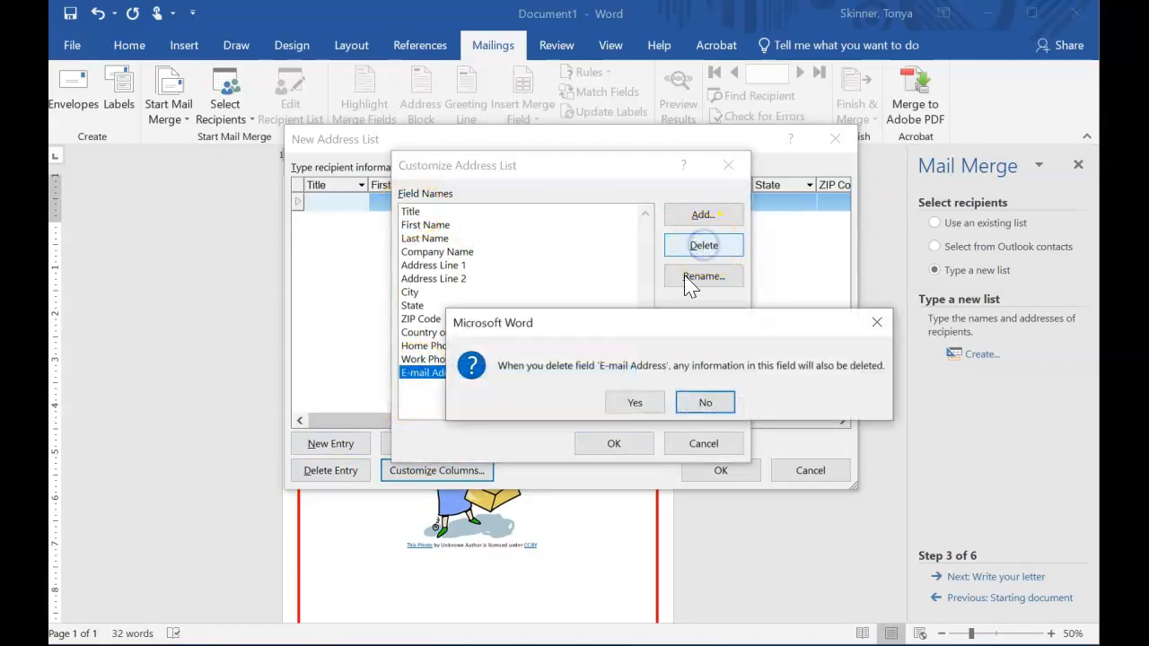
click(628, 403)
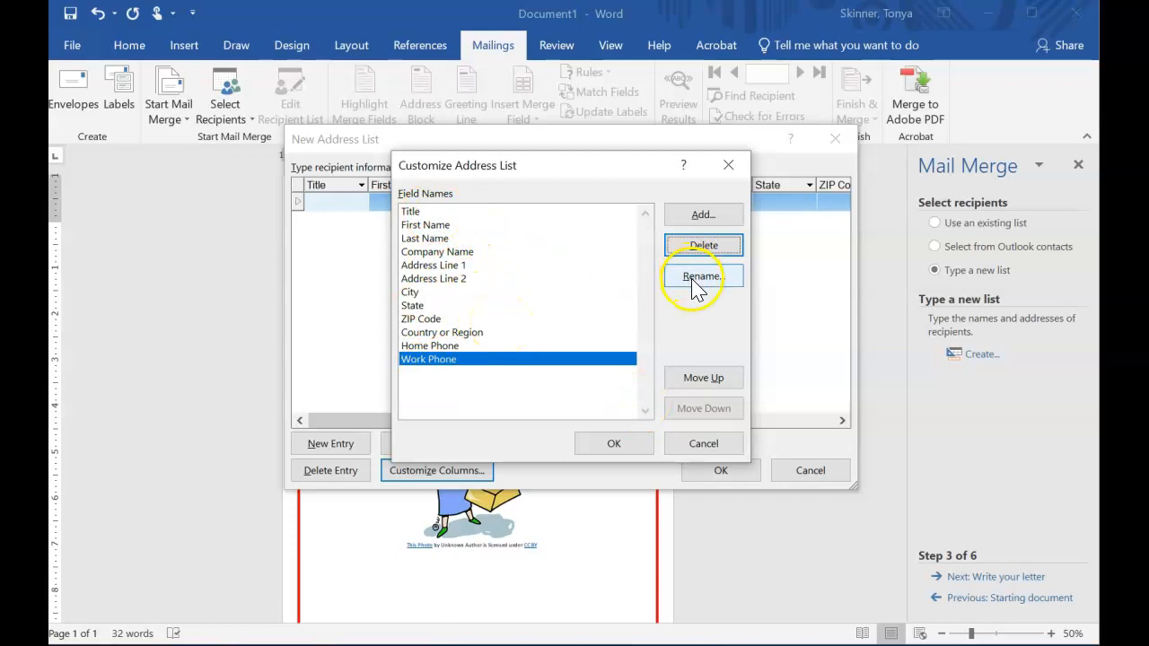
Add a new field named Prize to the address list.
click(703, 217)
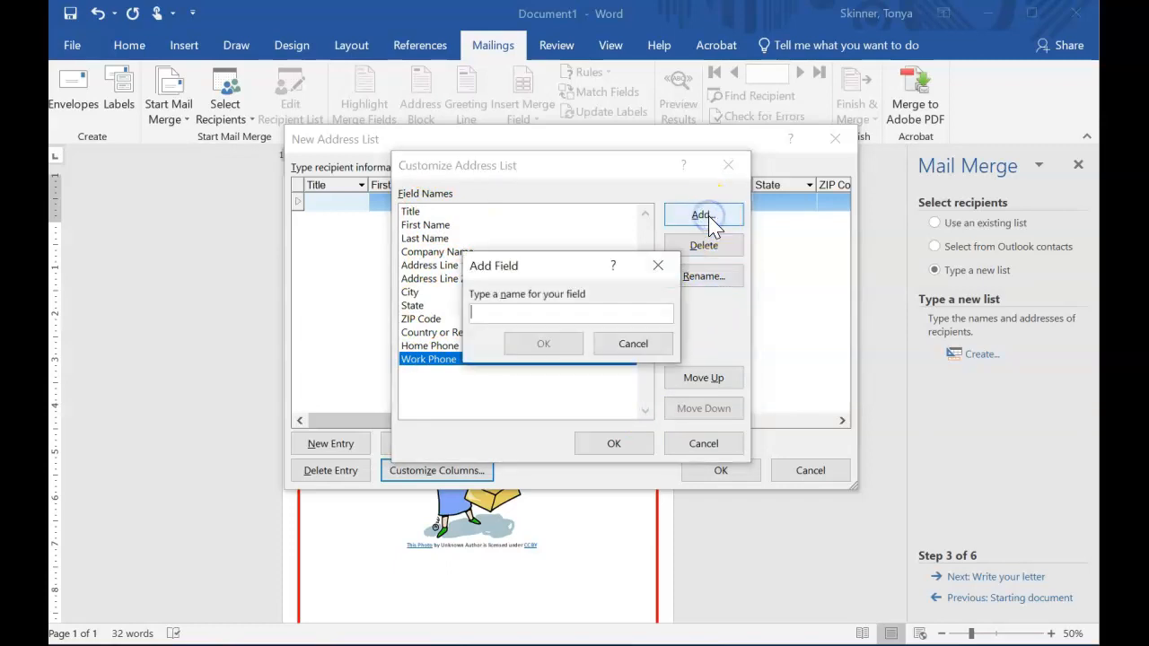
text(Prize)
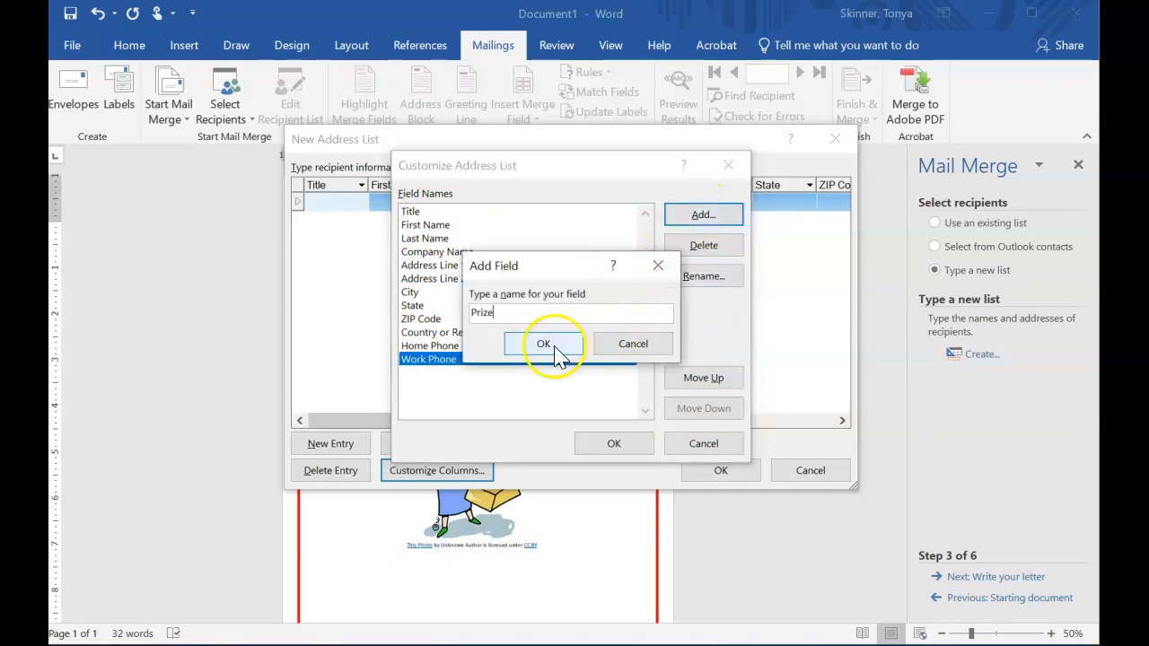
click(558, 351)
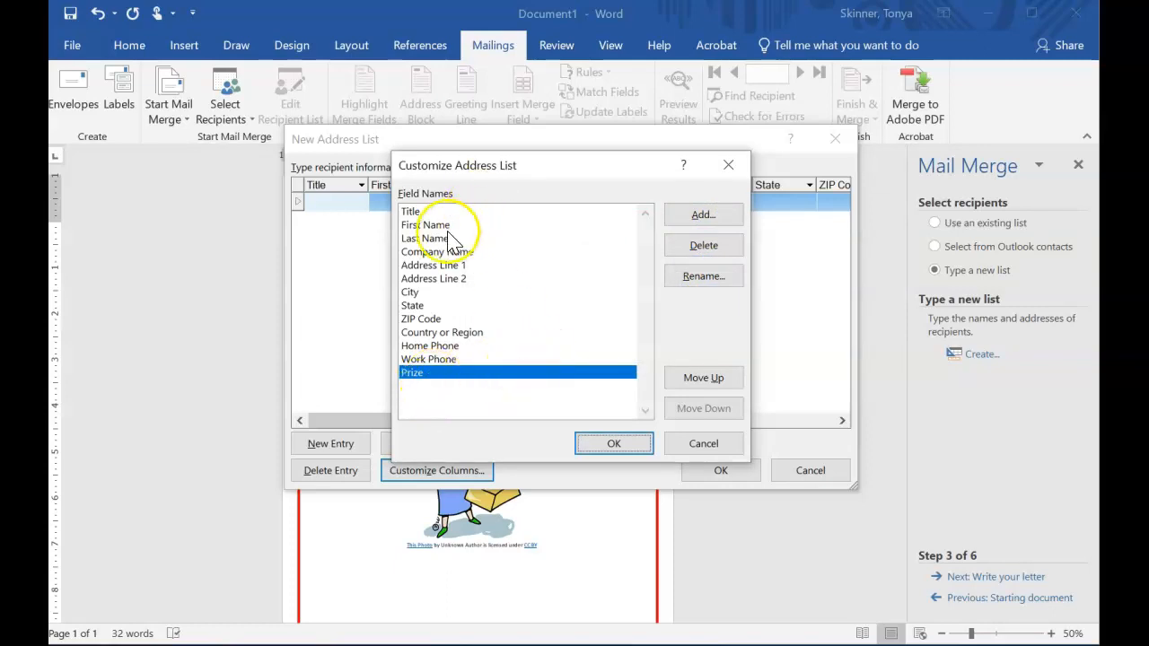
click(428, 225)
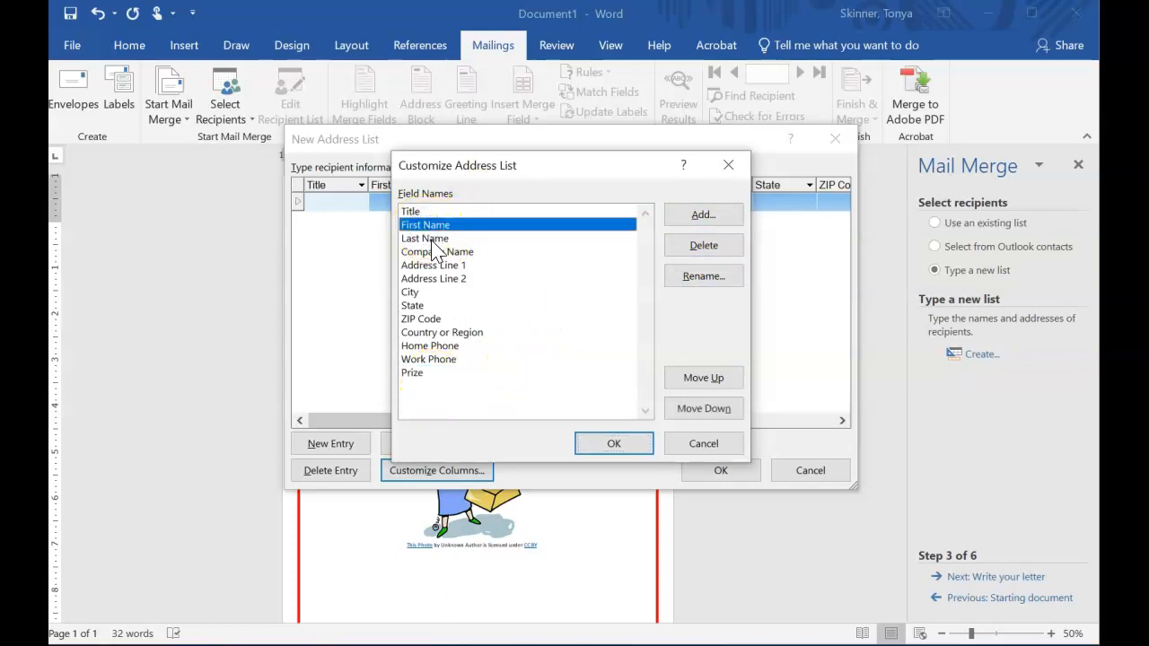
click(431, 240)
click(422, 252)
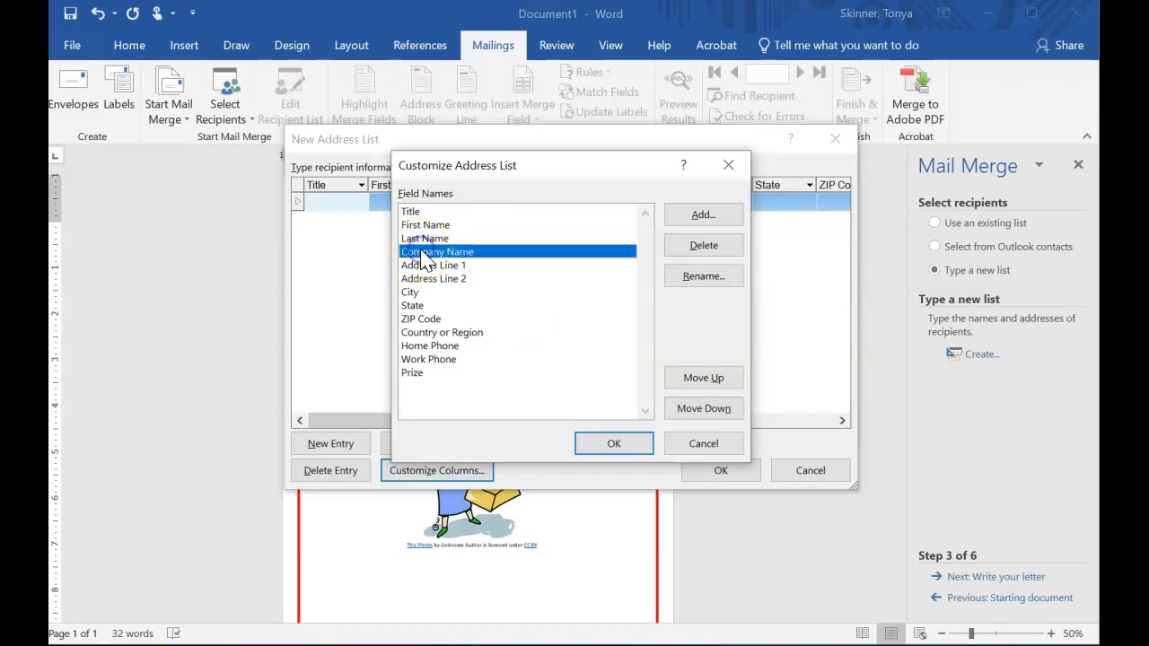
click(723, 280)
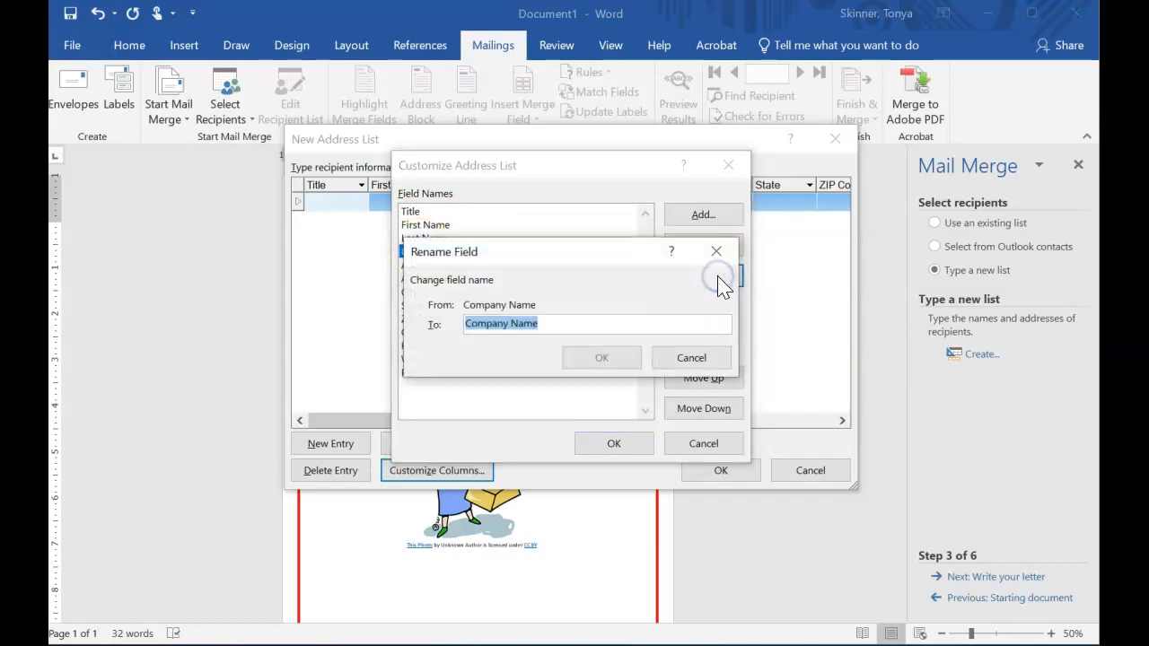
click(682, 361)
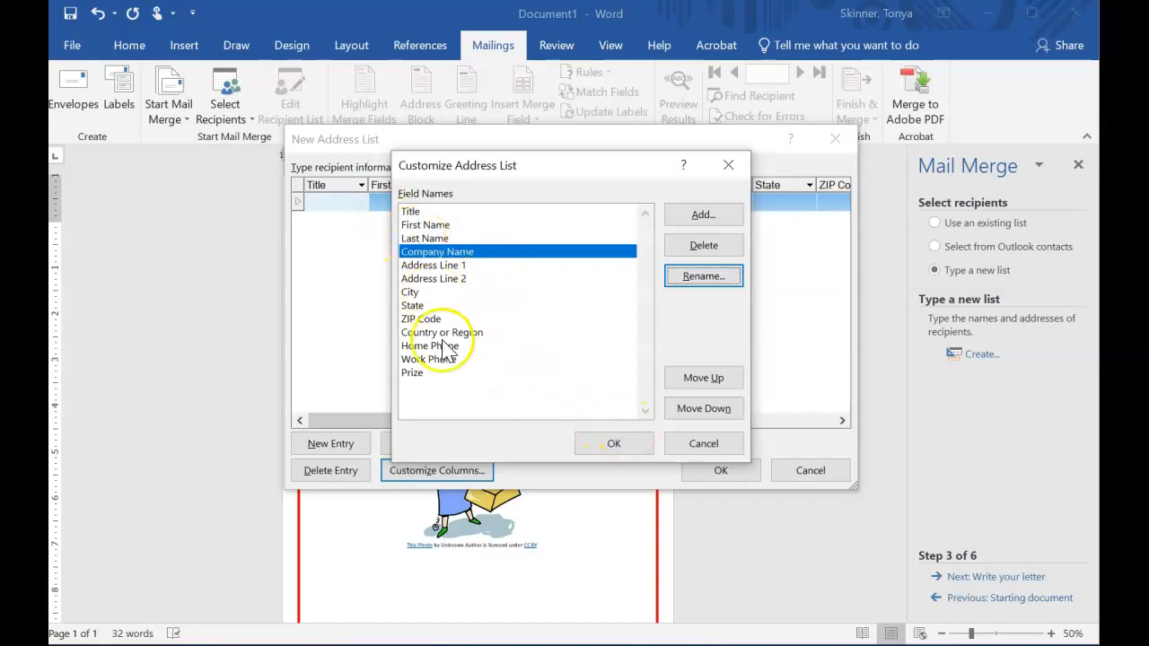
Move the Prize field up to sit directly below First Name and confirm the column changes.
click(413, 373)
click(682, 381)
click(682, 384)
click(683, 382)
click(683, 382)
click(683, 381)
click(682, 381)
click(683, 381)
click(682, 381)
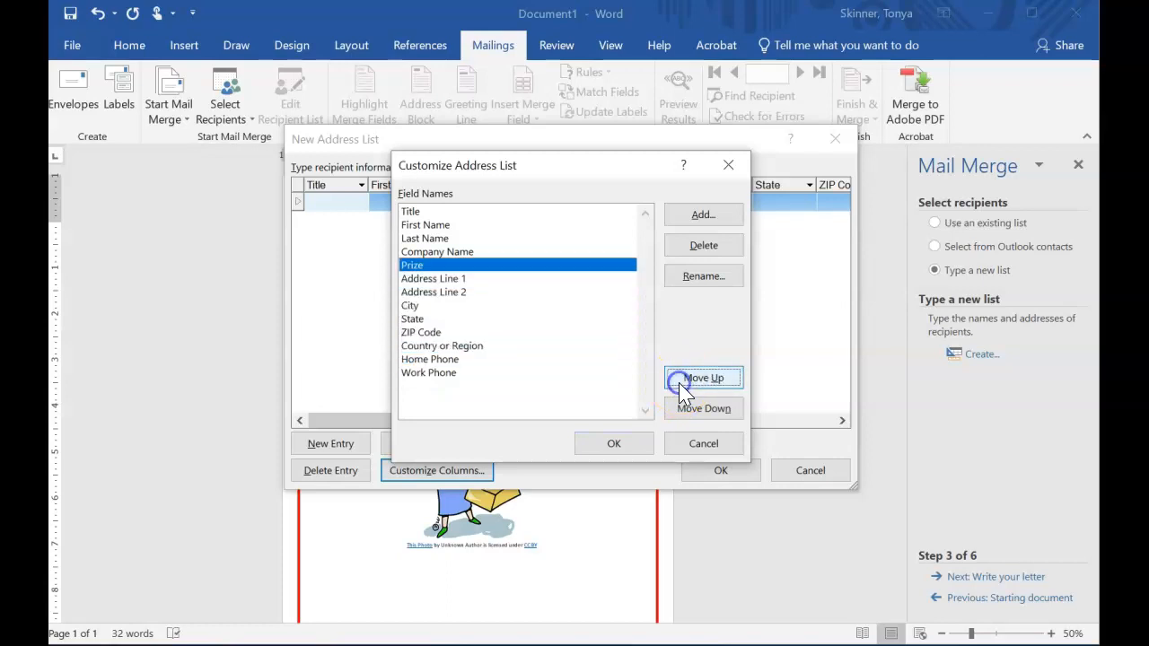
click(682, 382)
click(683, 382)
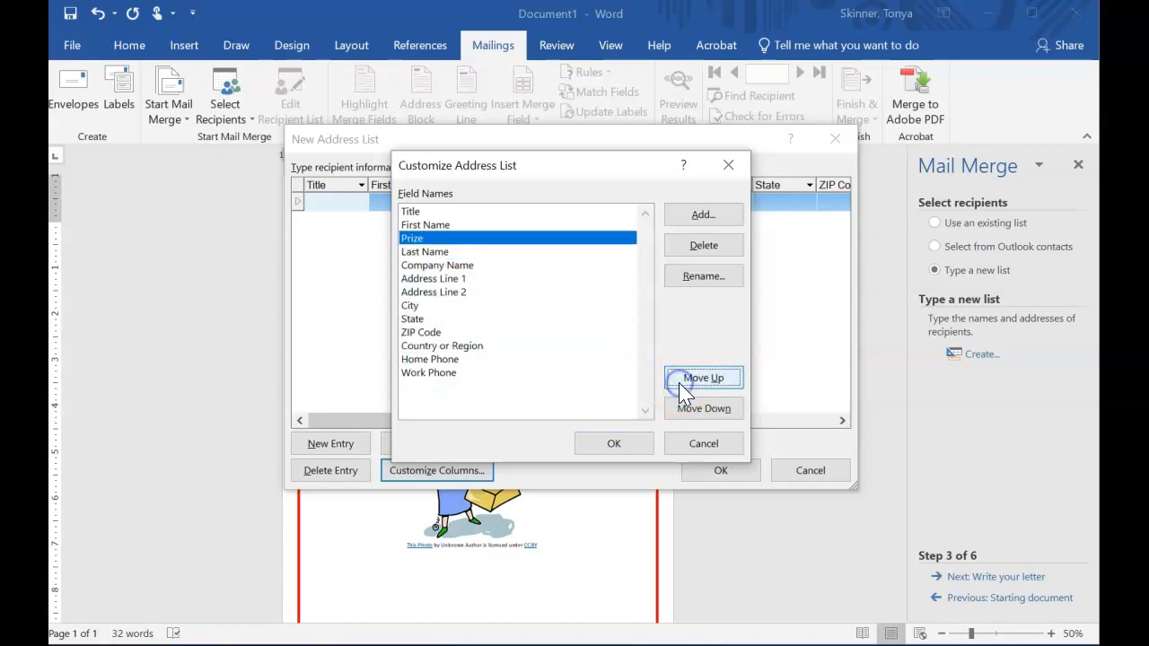
click(599, 446)
Enter two recipients' first names with the prizes zebra and car.
click(395, 201)
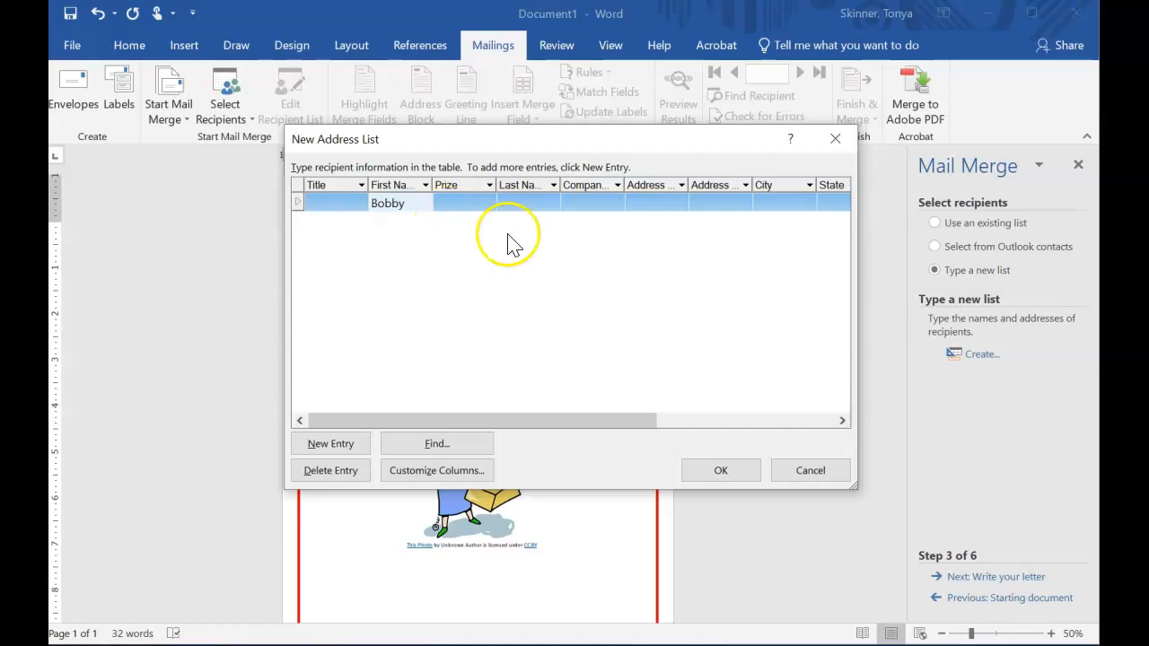
click(464, 201)
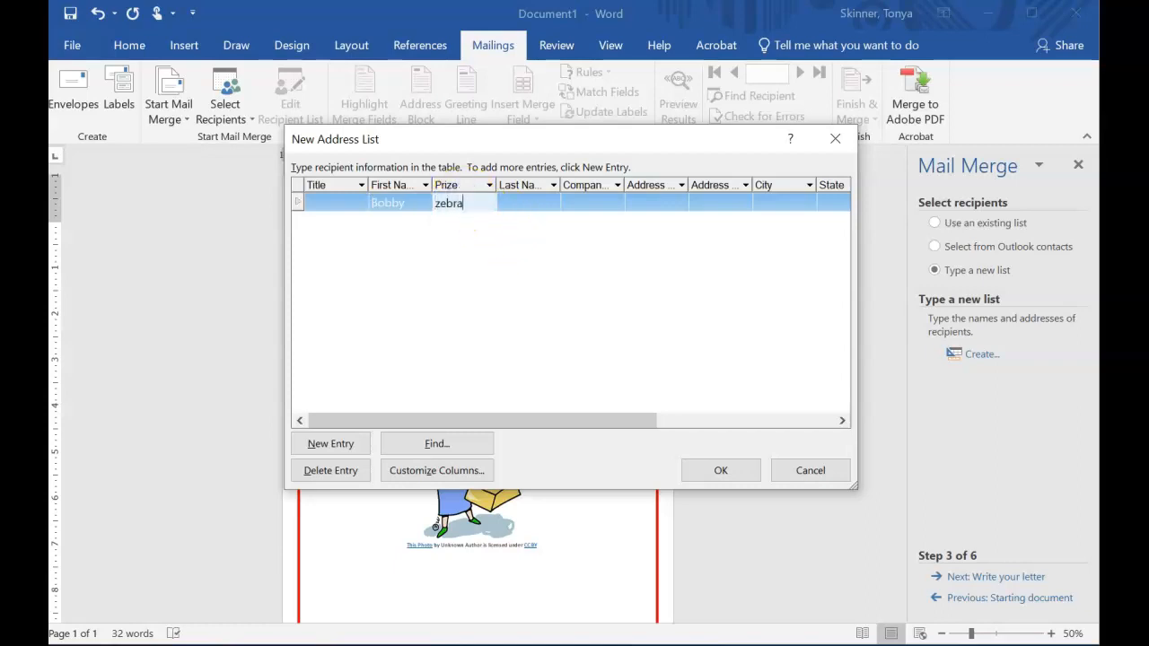
click(358, 444)
click(389, 219)
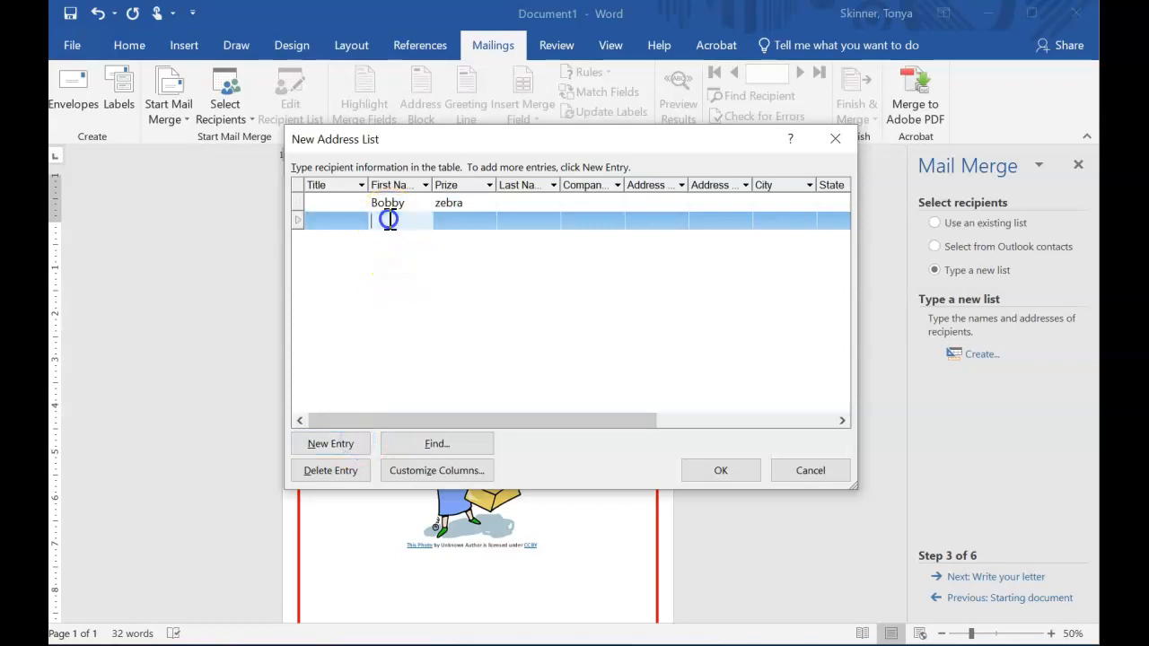
text(Angela)
key(Tab)
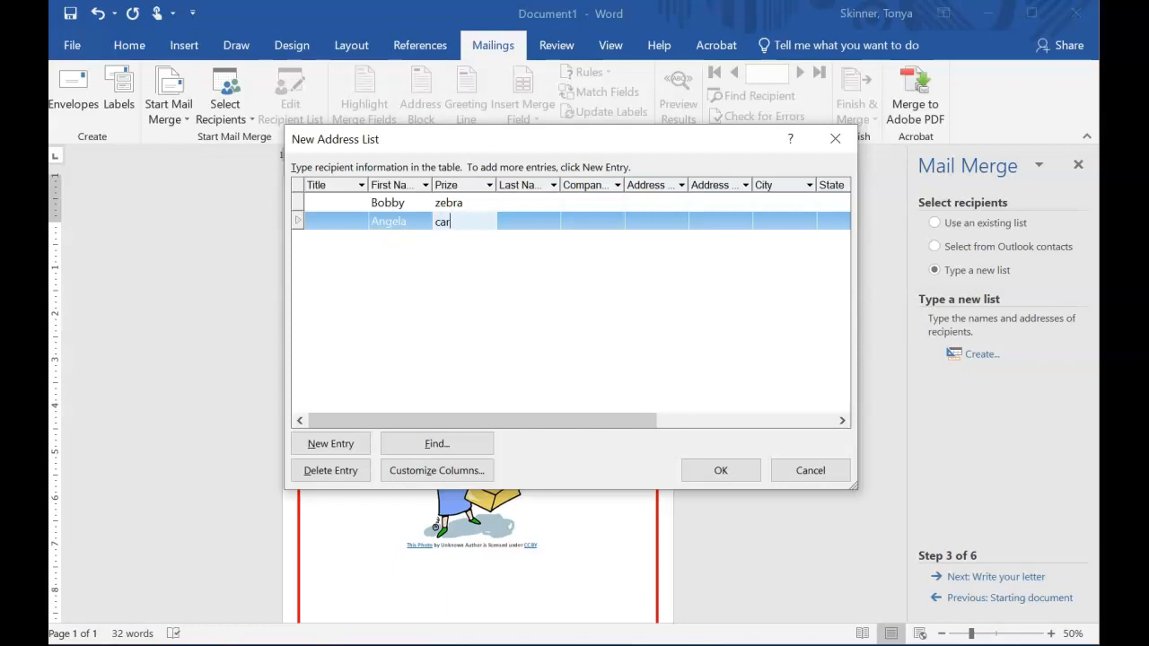
Add two more recipients' first names with the prizes cake and computer.
click(336, 445)
click(408, 240)
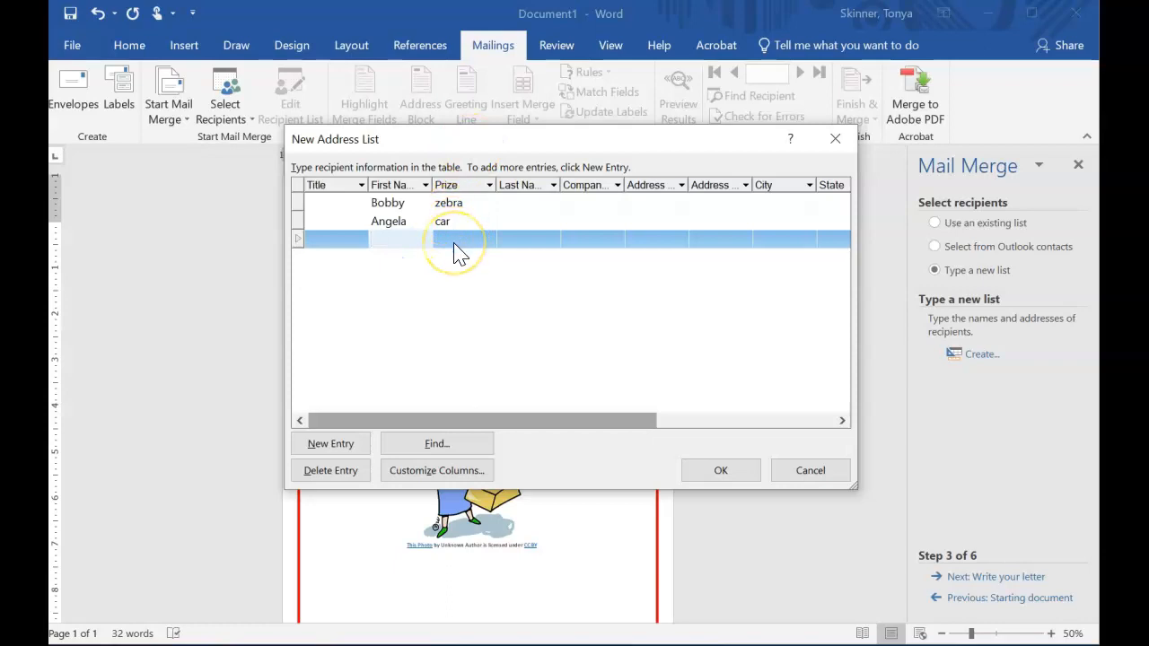
click(409, 241)
click(478, 239)
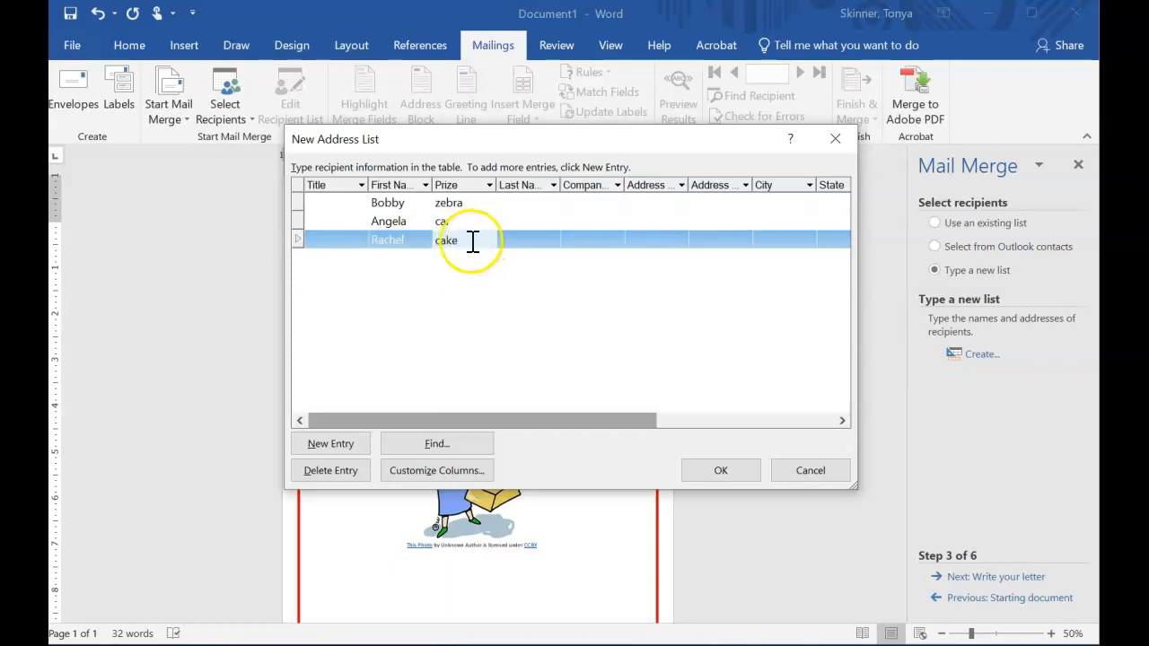
click(330, 443)
click(392, 261)
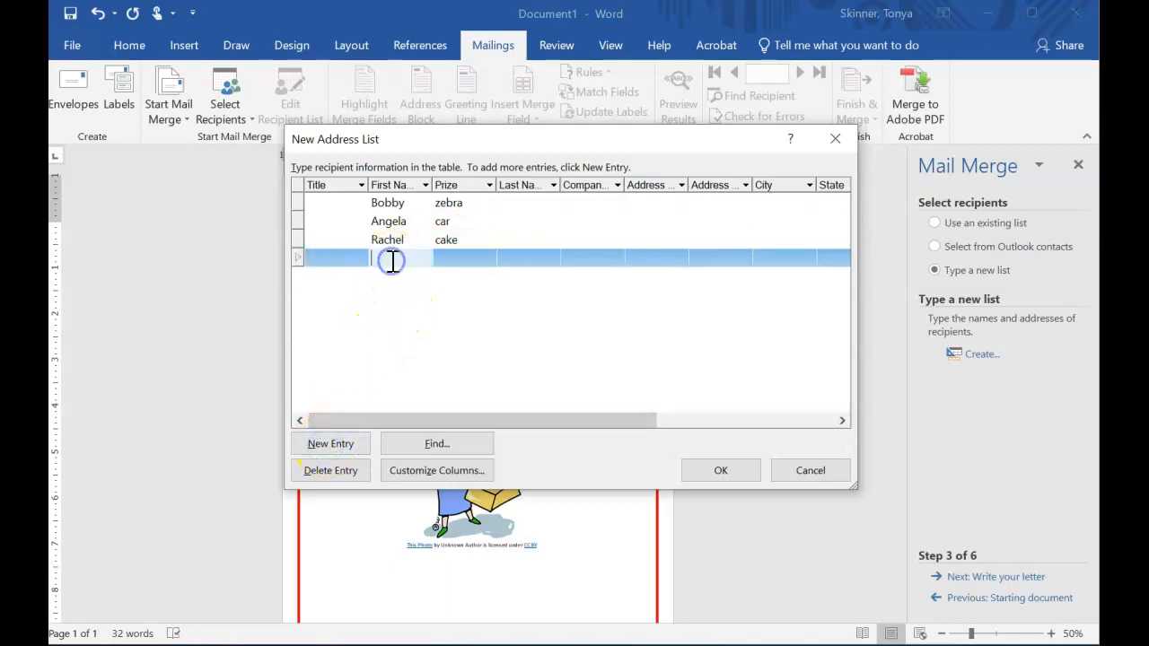
click(458, 260)
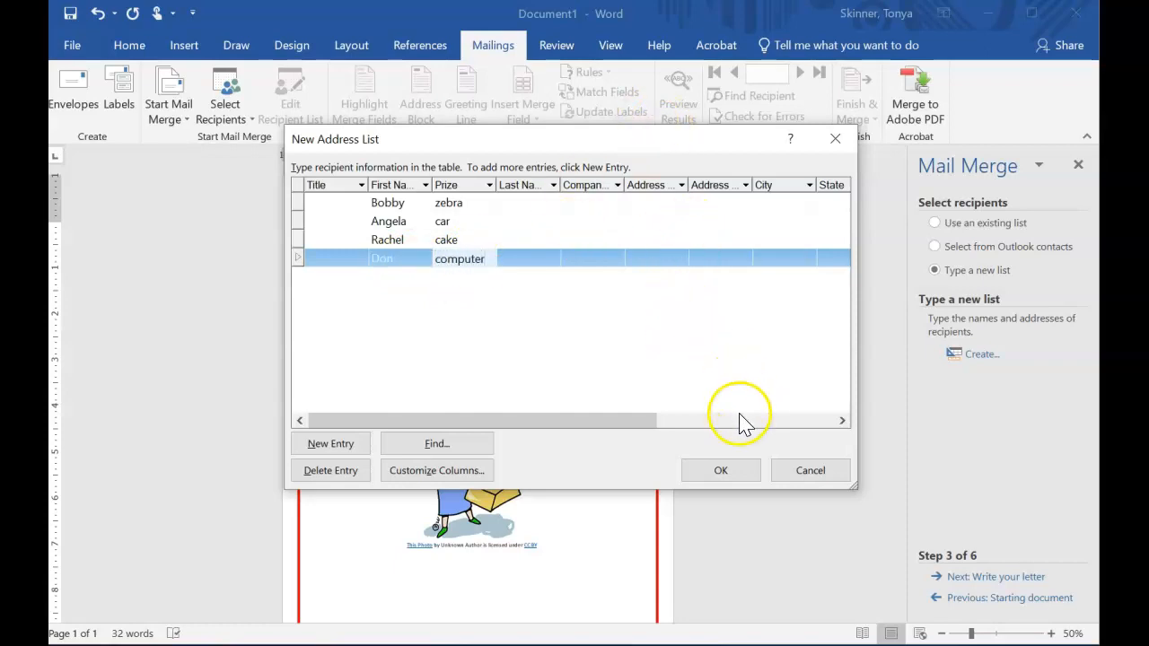
Save the address list as mergelistprize in the ACA folder.
click(719, 474)
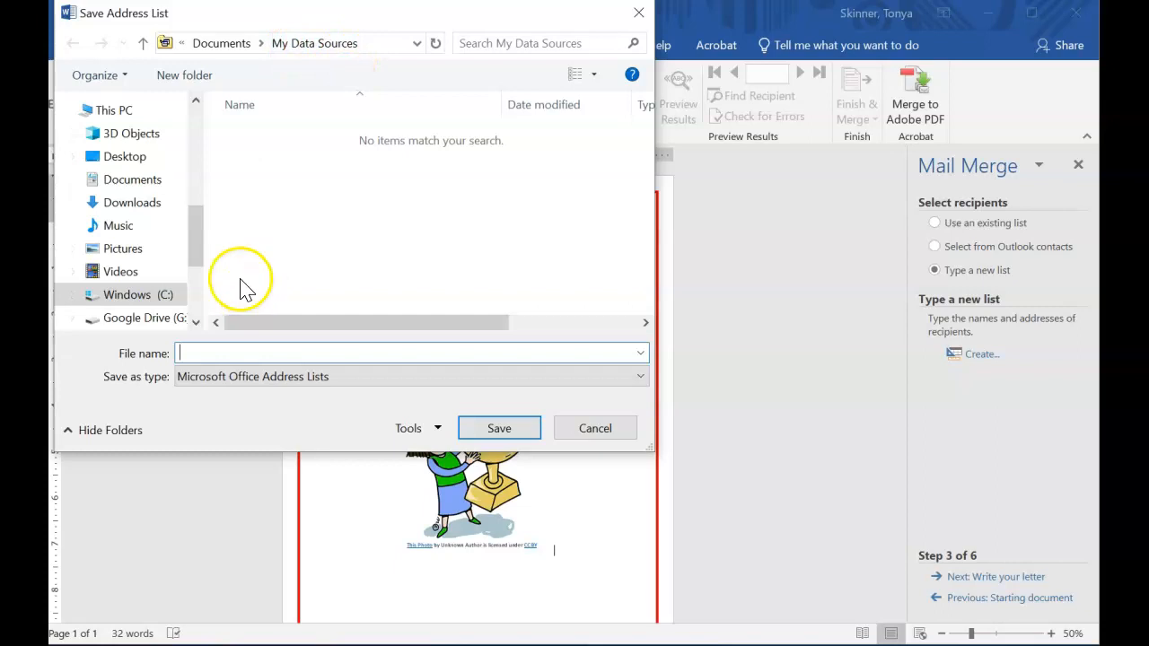
drag(191, 253, 203, 205)
click(115, 232)
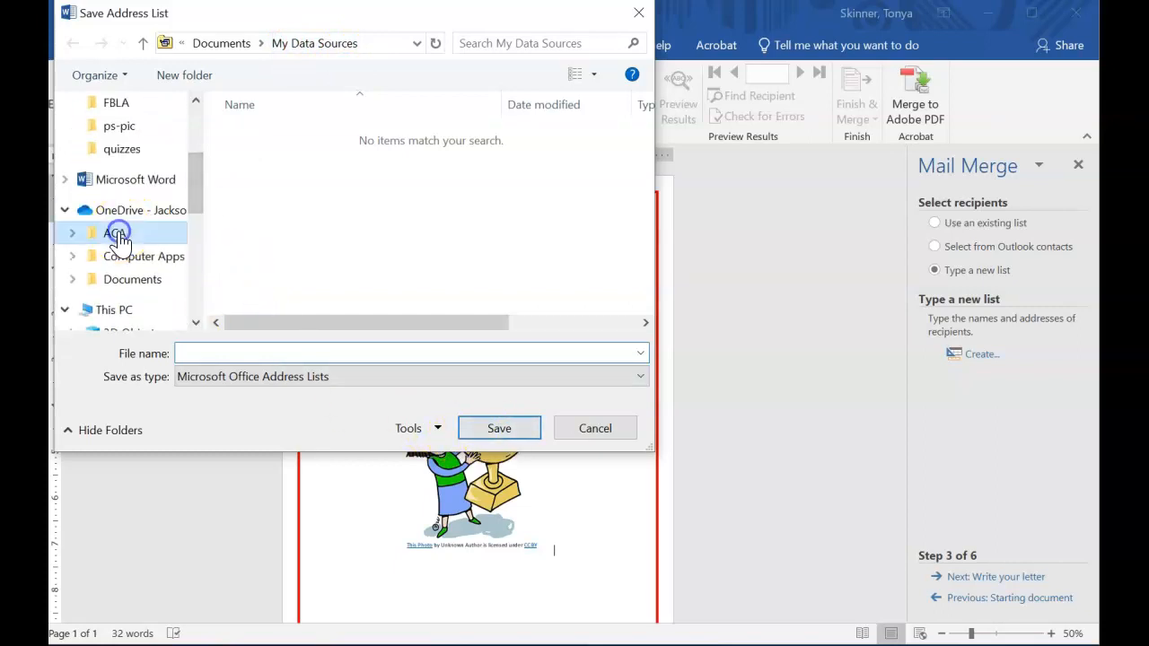
click(253, 354)
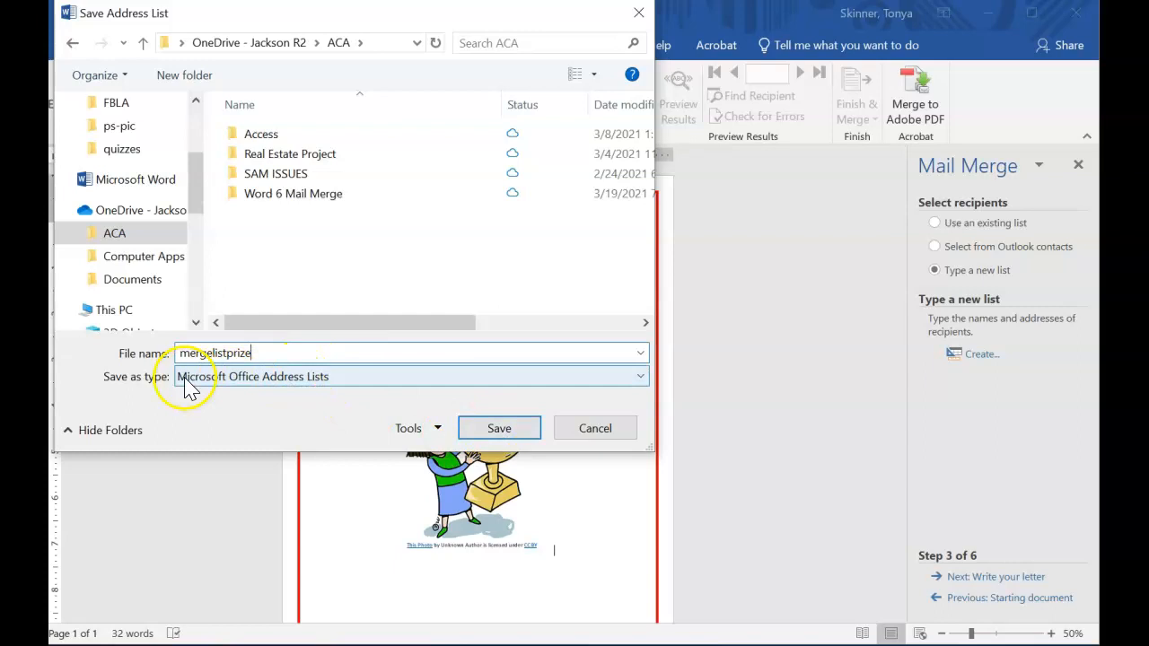
click(527, 432)
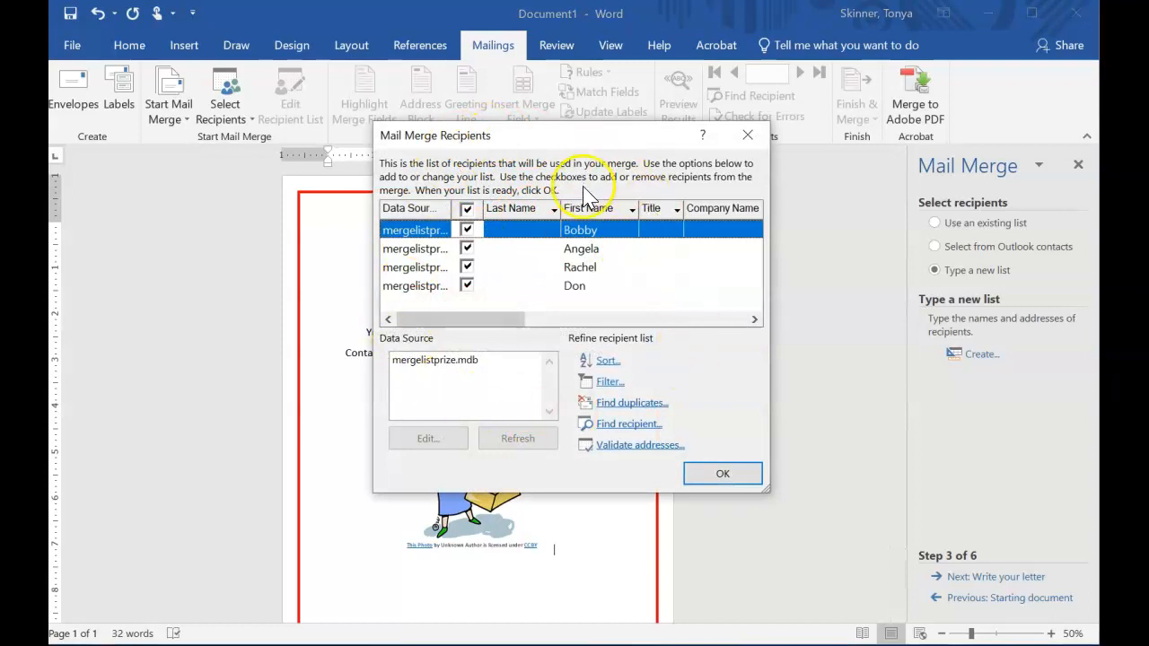
Open the mergelistprize.mdb data source for editing from the recipients list.
drag(462, 322, 315, 333)
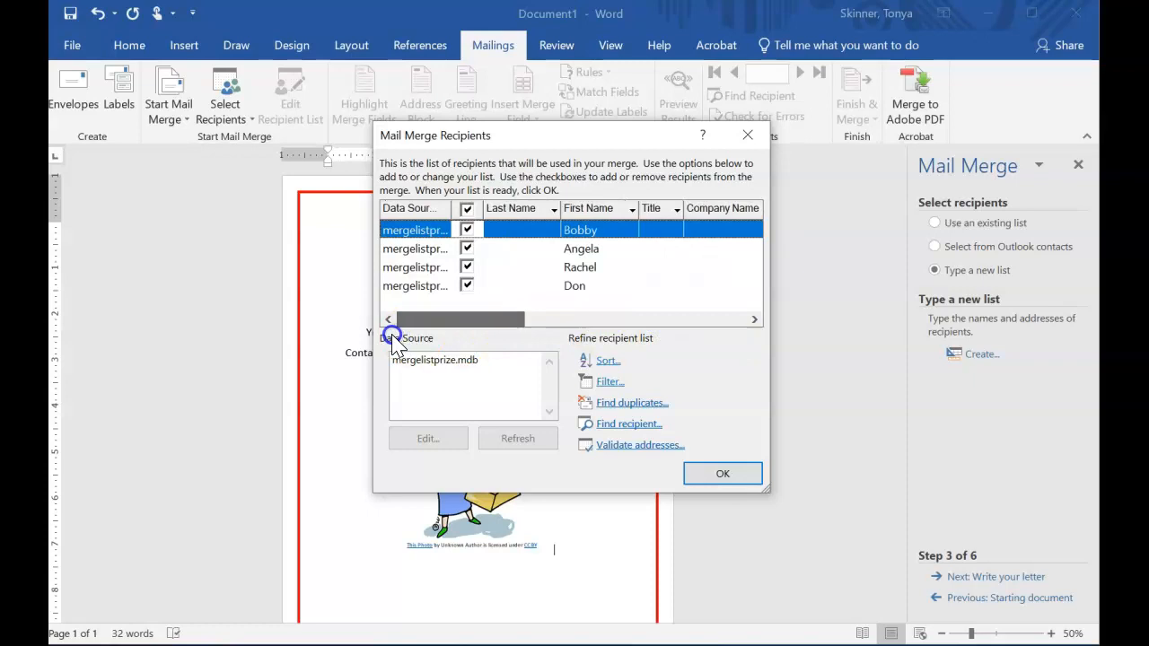
click(440, 363)
click(431, 438)
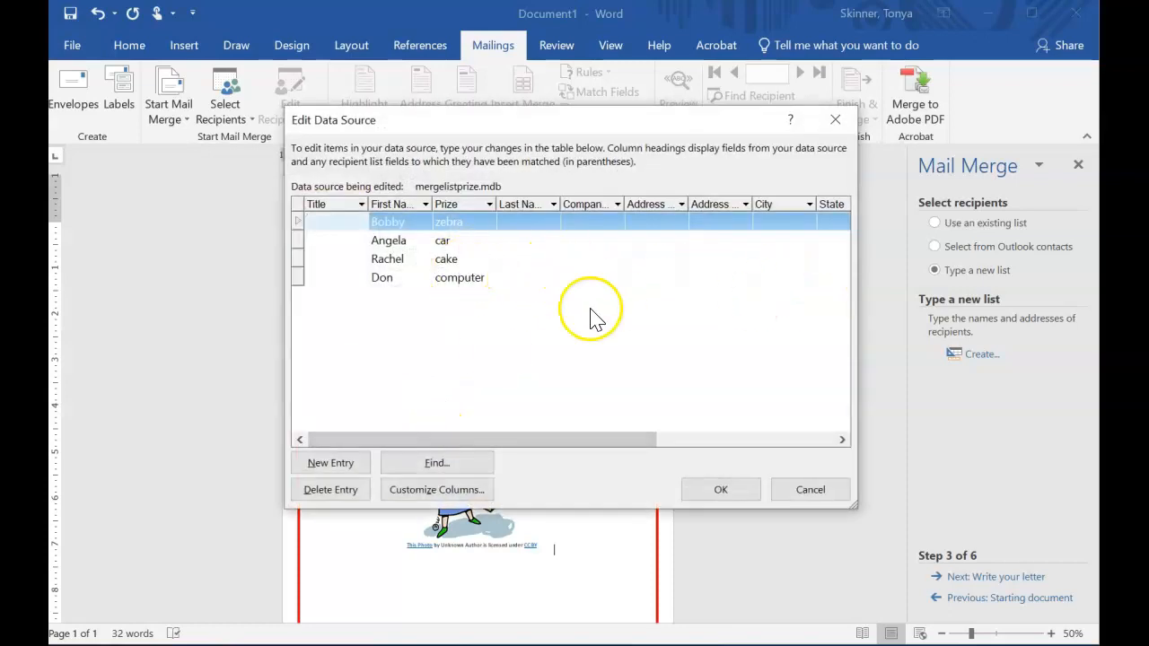
Close the data source editor and sort the mail merge recipients by first name.
click(824, 497)
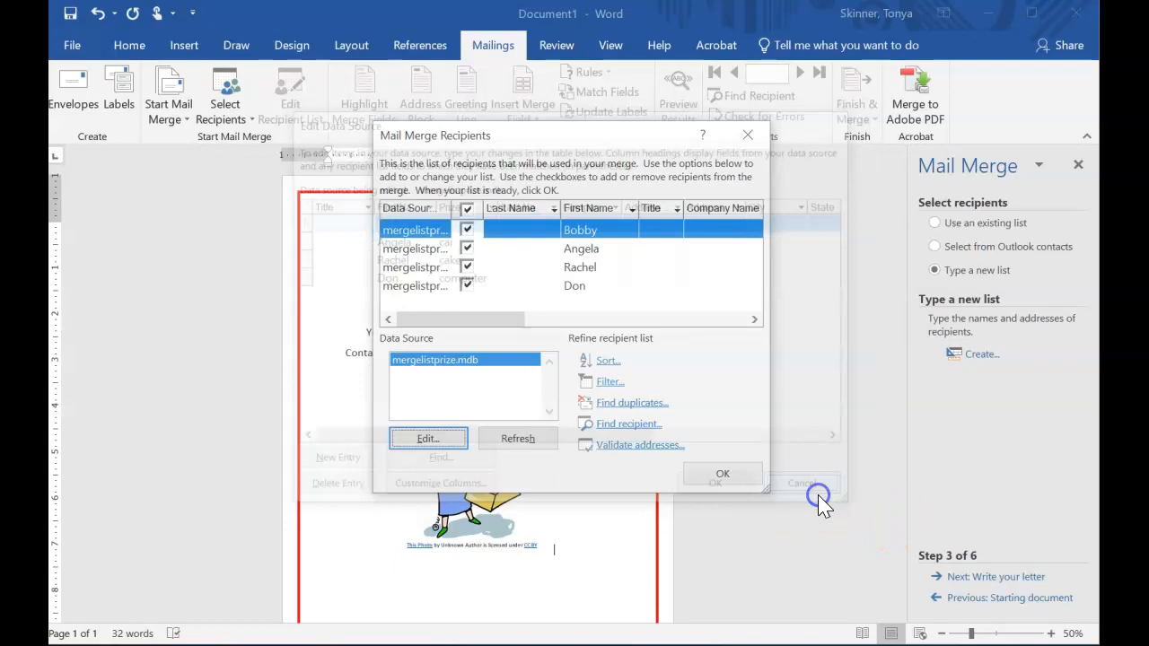
click(632, 210)
click(573, 233)
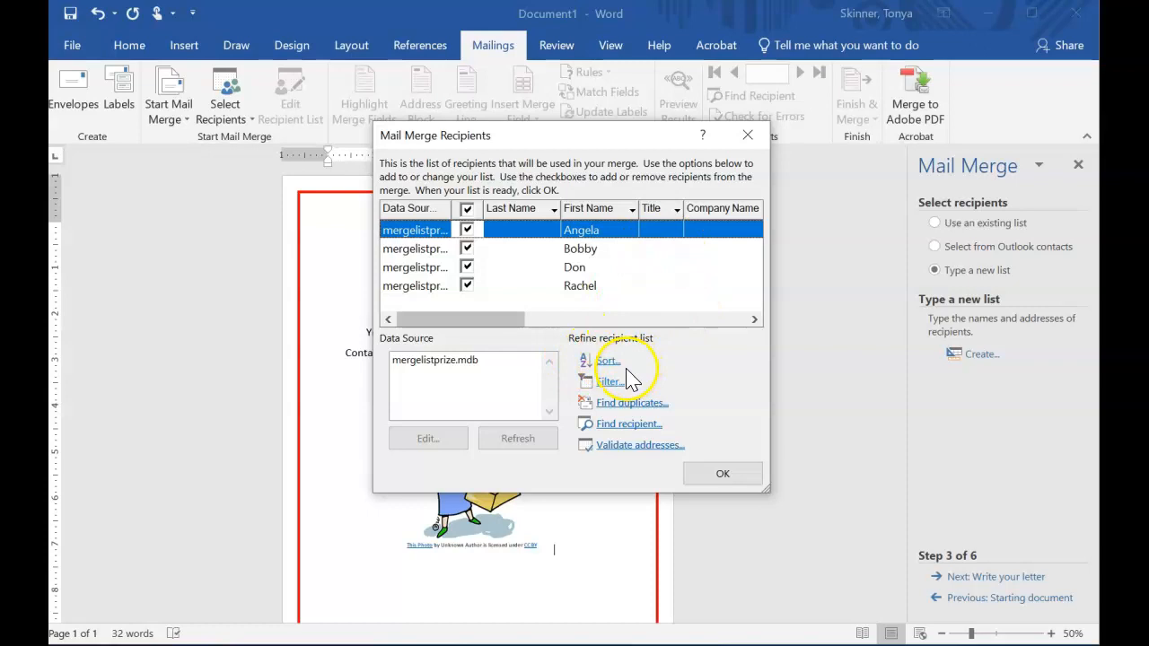
Accept the recipient list and advance the mail merge wizard to writing the letter.
click(676, 210)
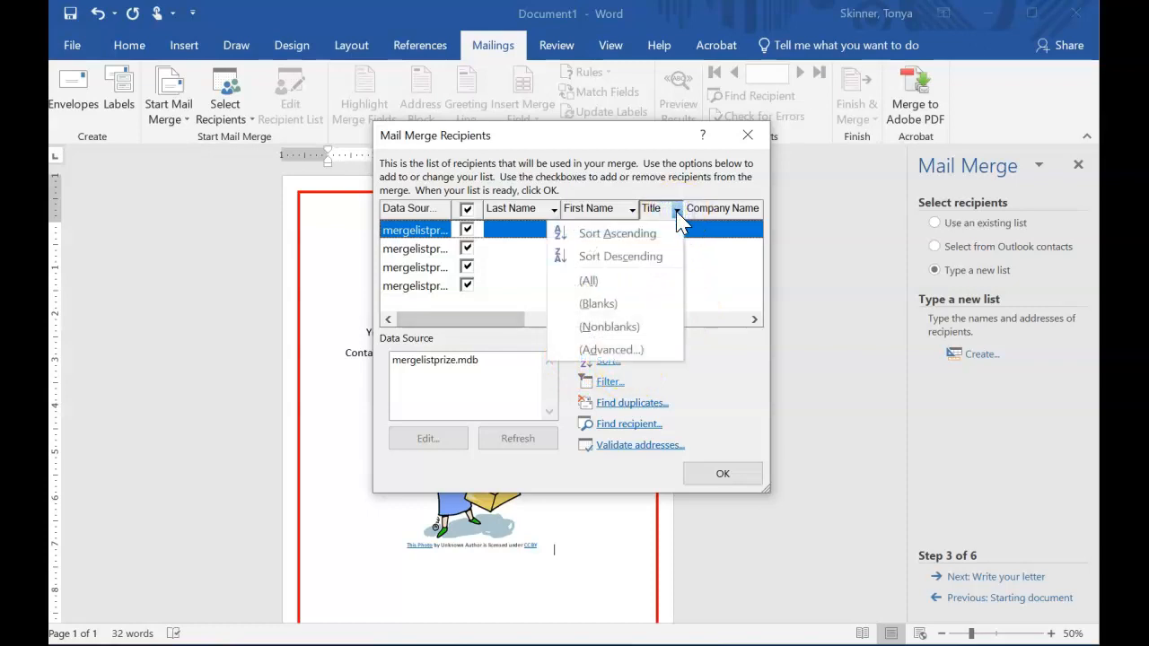
click(720, 320)
drag(626, 322, 391, 314)
click(722, 475)
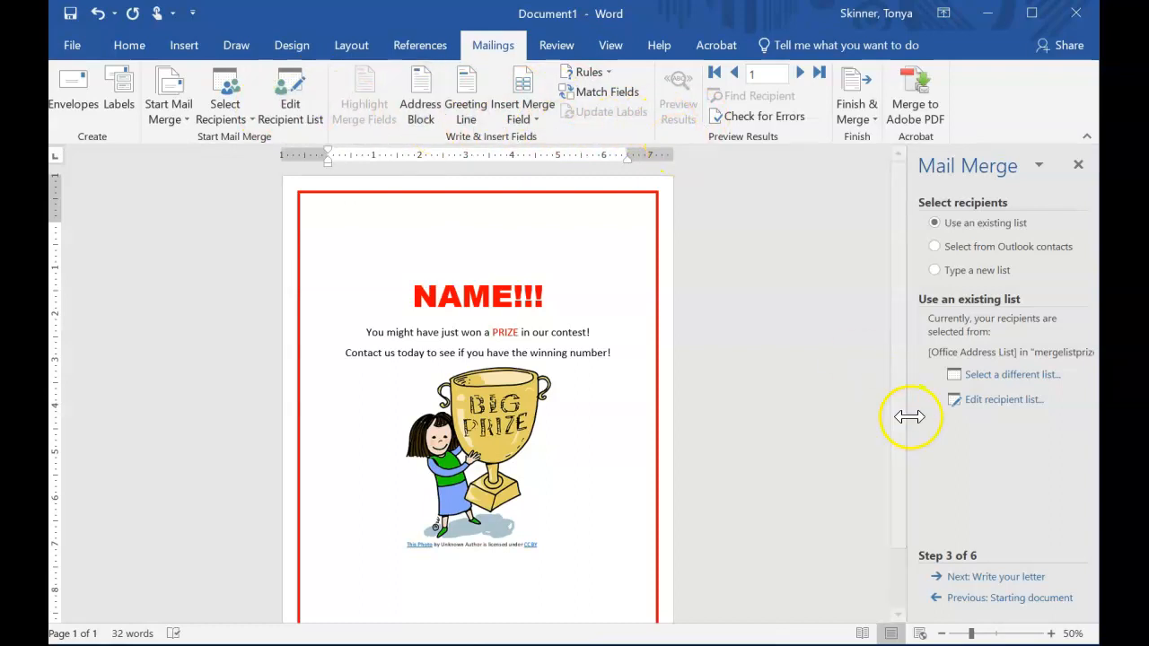
click(1024, 579)
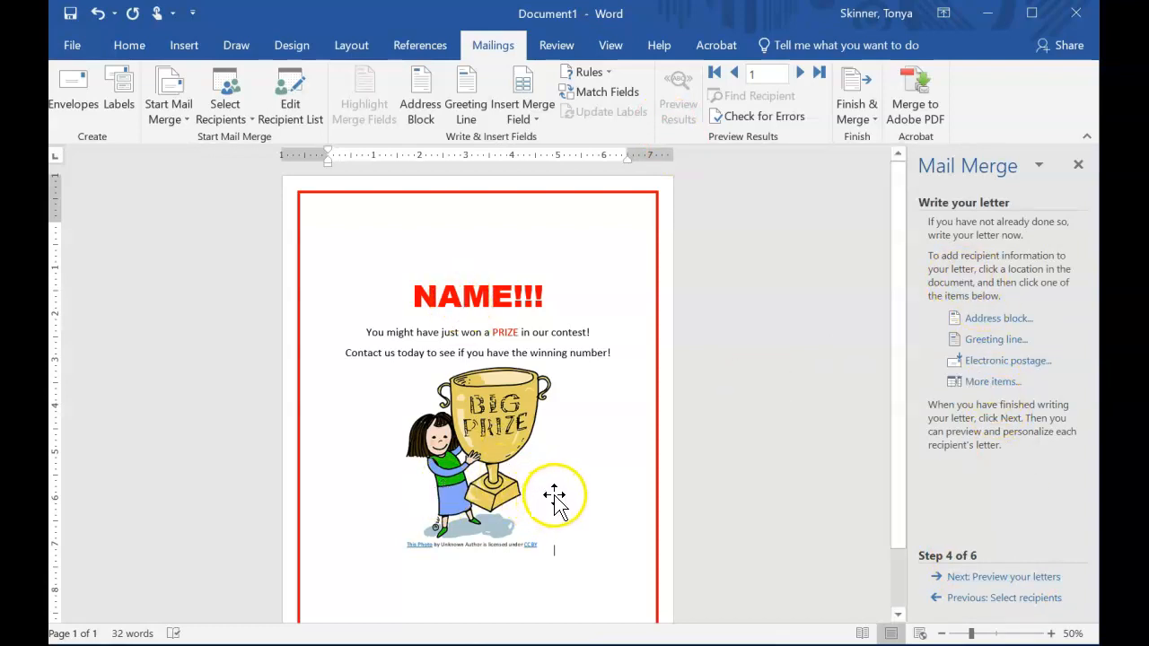
Replace NAME in the heading with the First_Name merge field.
drag(550, 295, 431, 303)
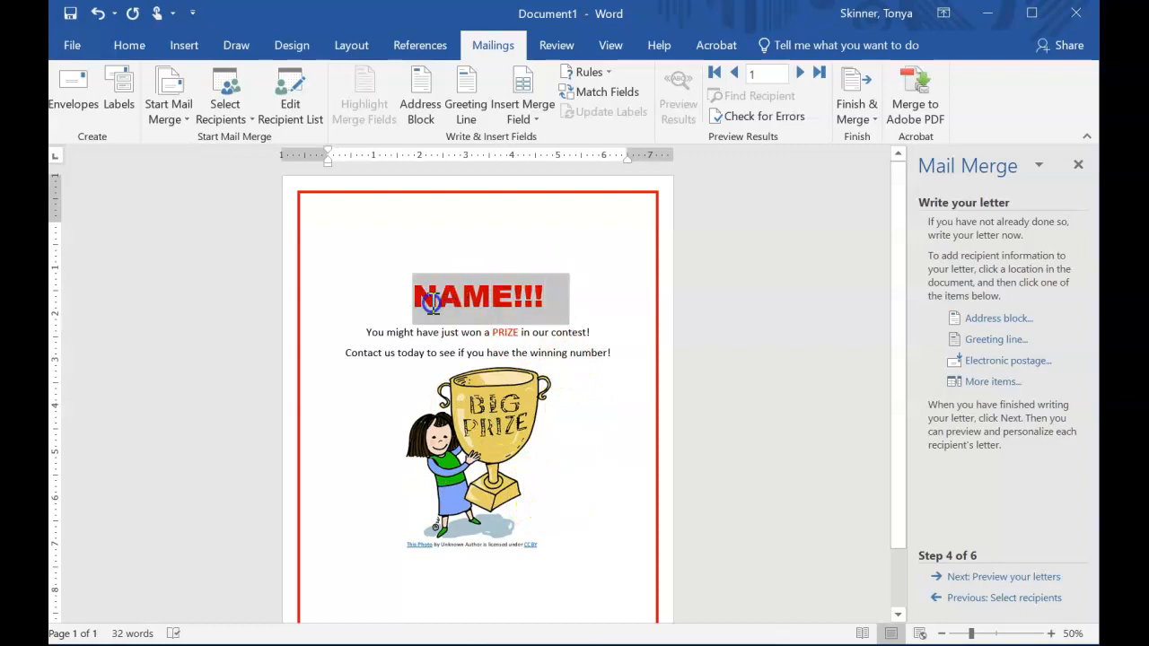
click(509, 337)
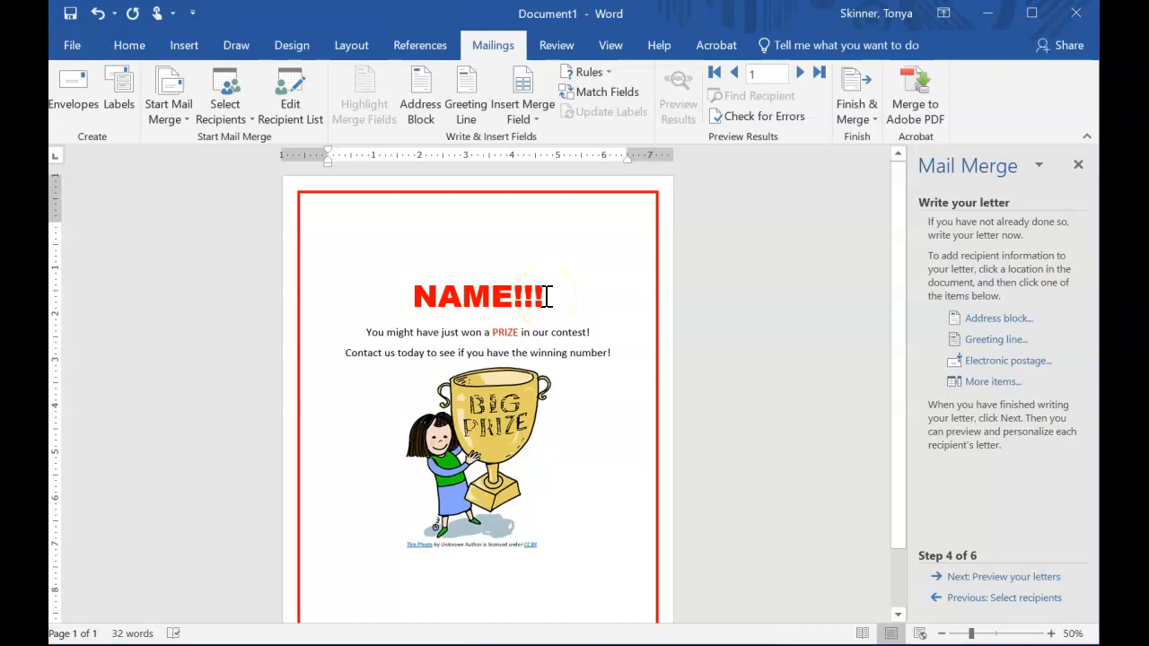
drag(519, 296, 413, 296)
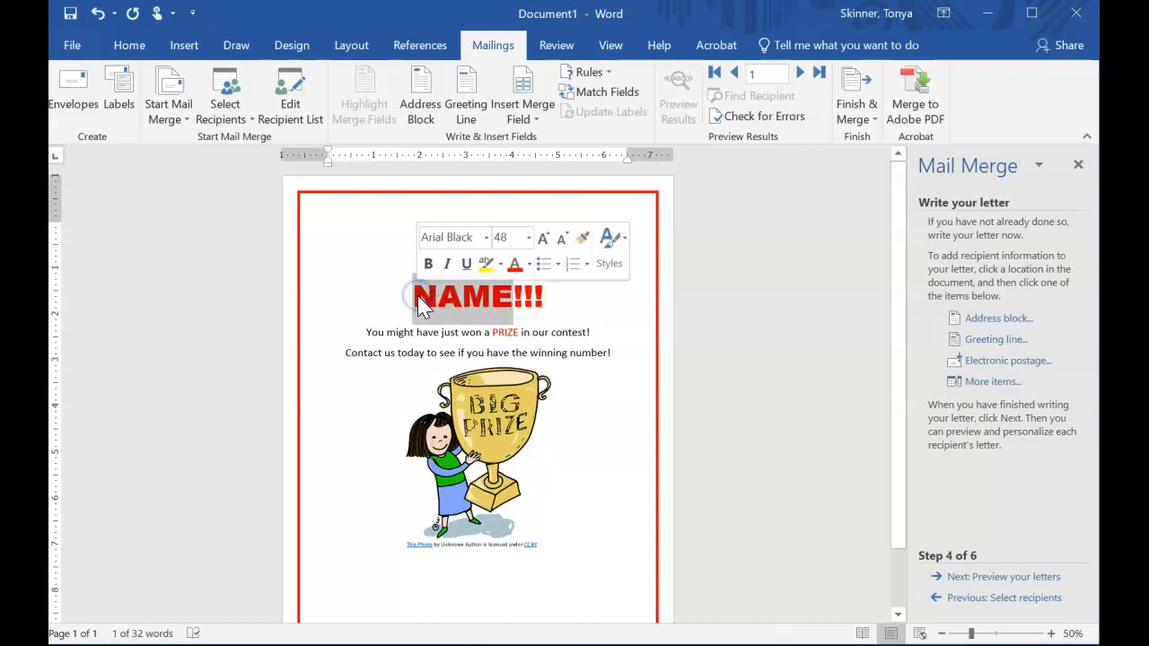
click(532, 120)
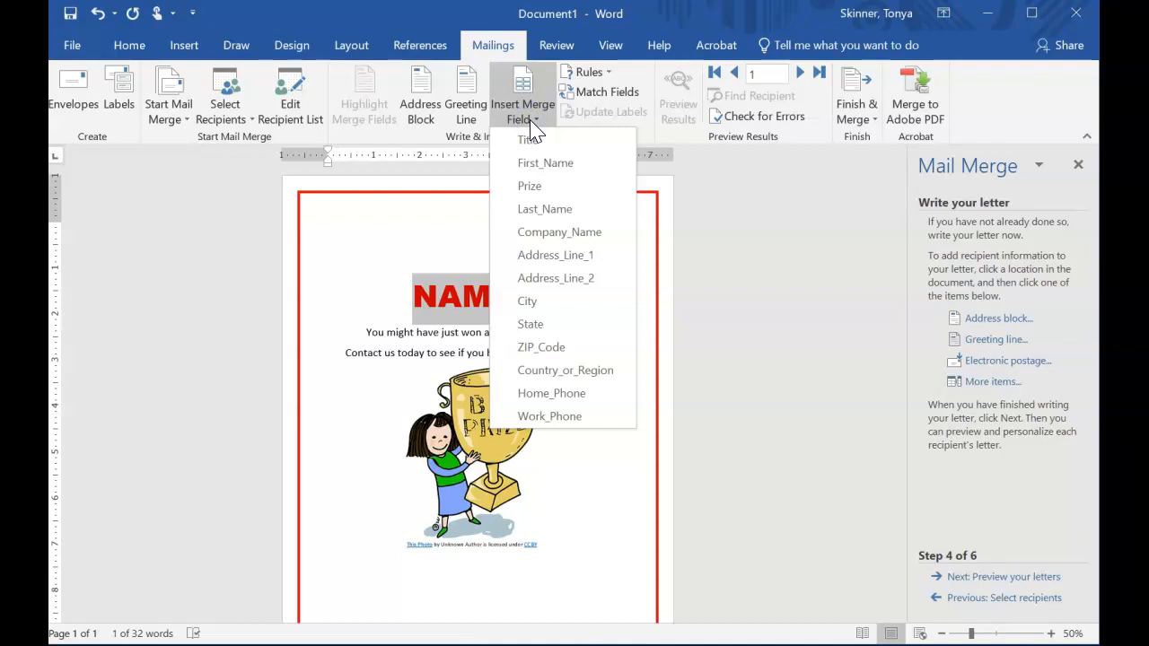
click(541, 163)
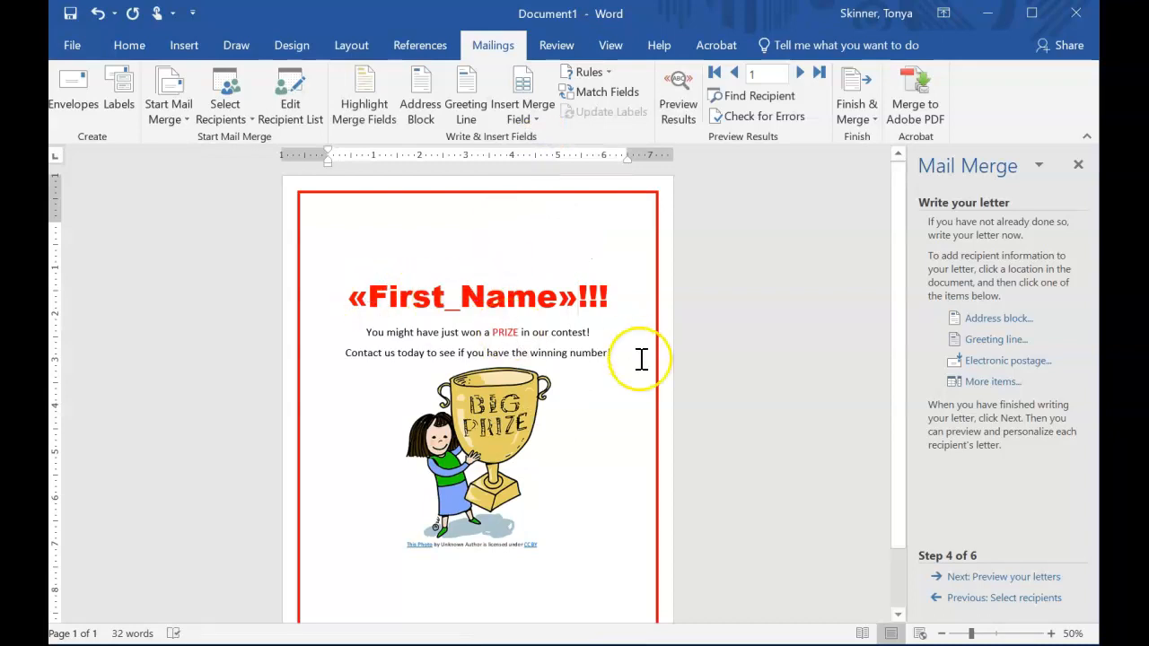
double_click(357, 295)
click(564, 297)
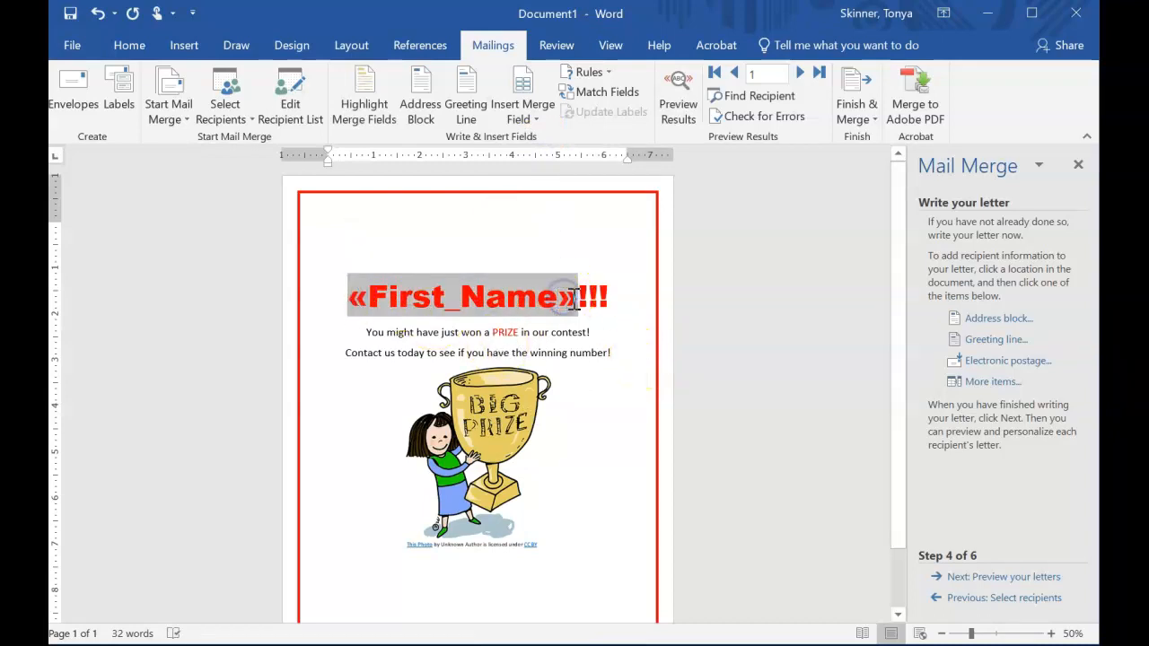
click(575, 351)
click(531, 291)
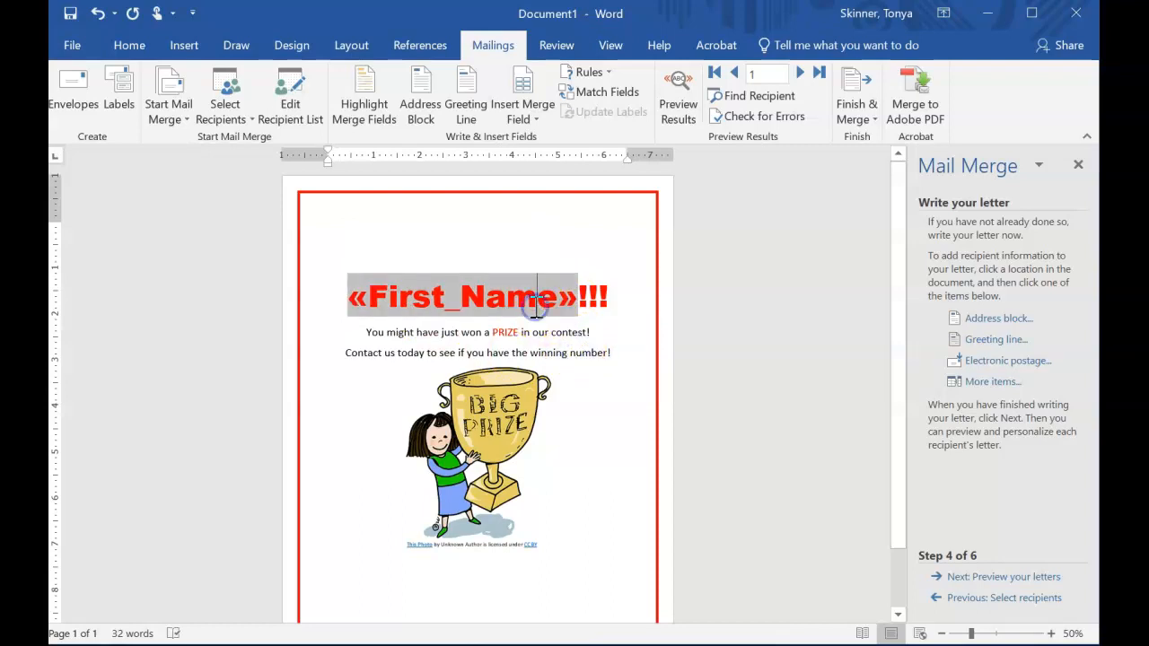
click(578, 375)
click(531, 303)
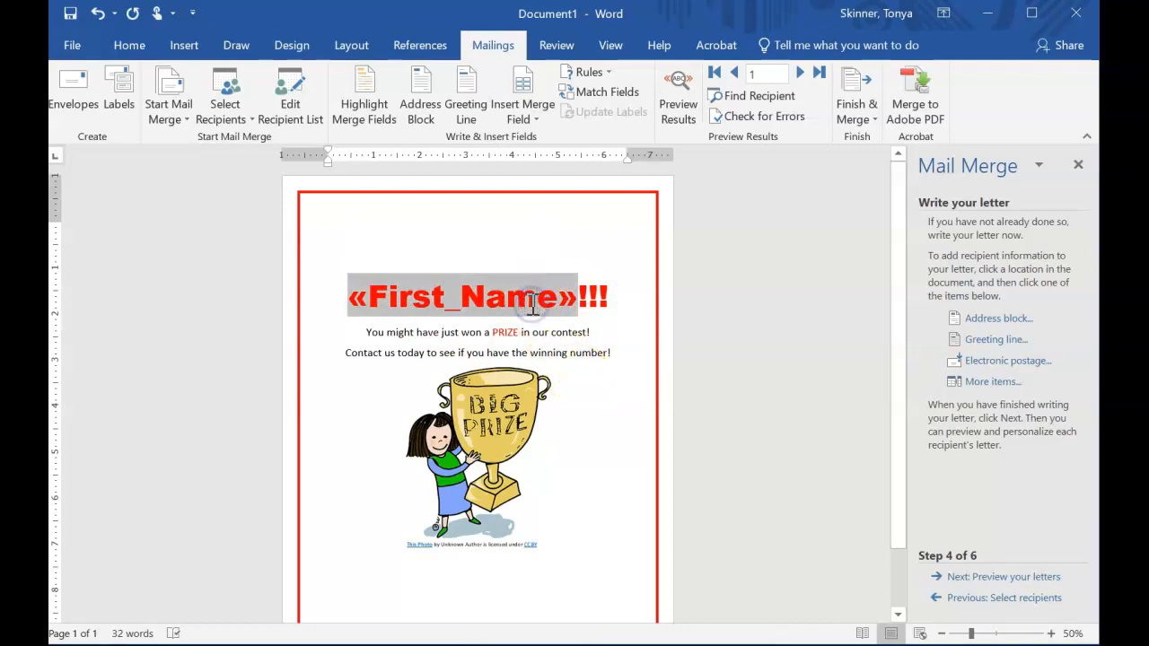
click(594, 376)
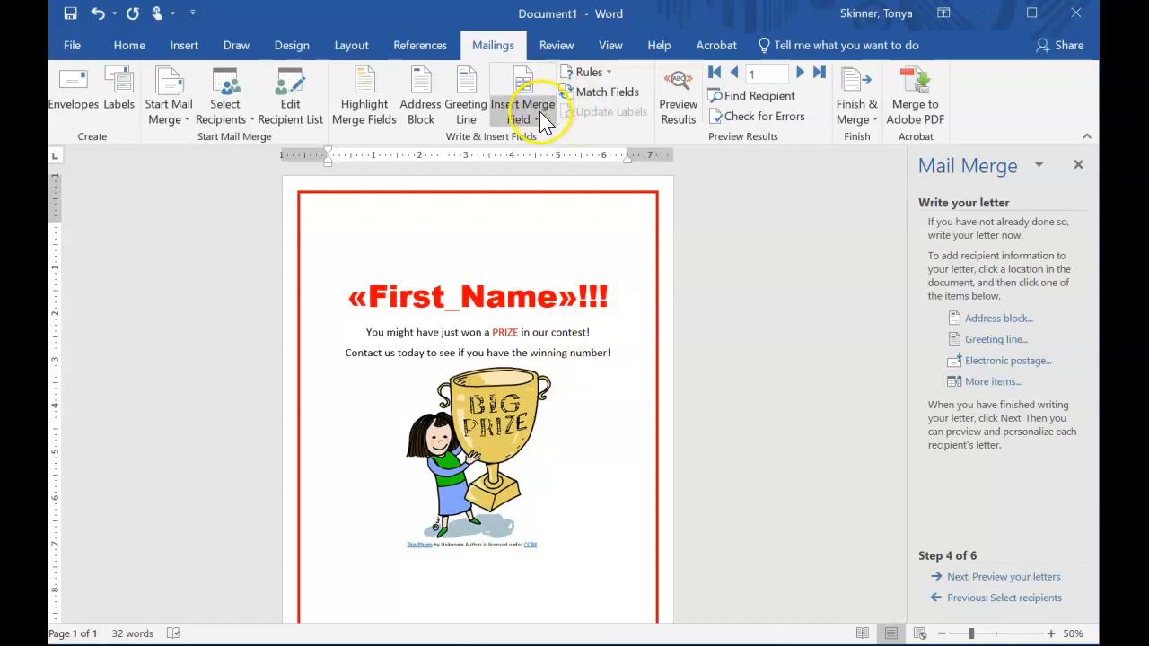
Replace the word PRIZE in the sentence with the Prize merge field, keeping a space after it.
double_click(505, 333)
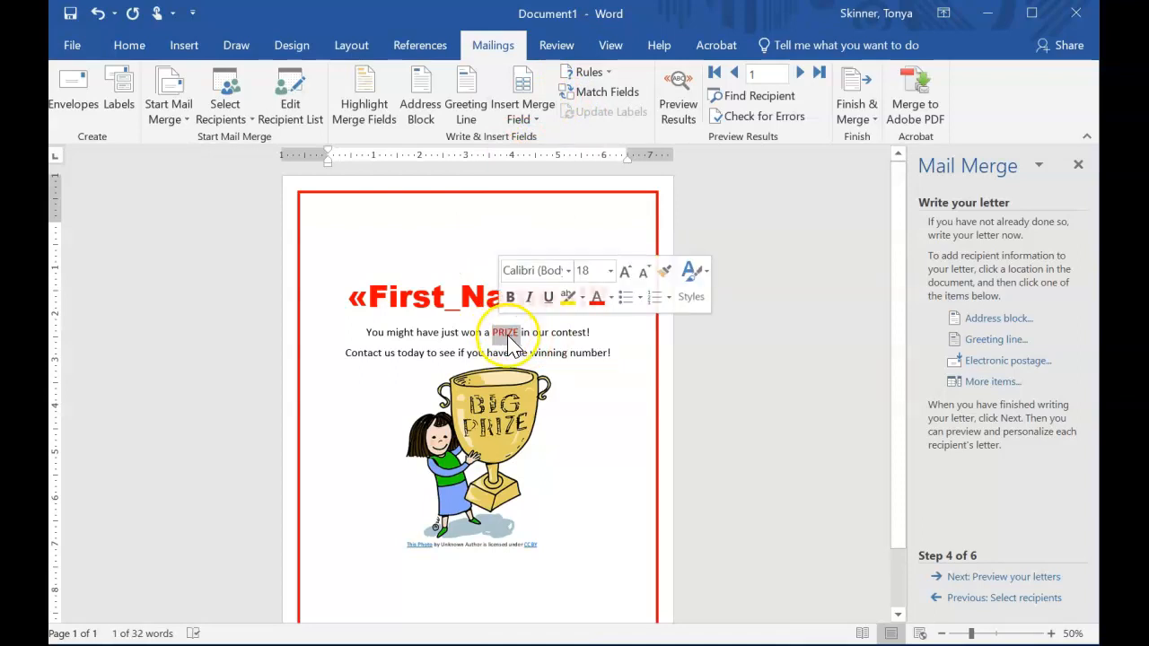
click(528, 113)
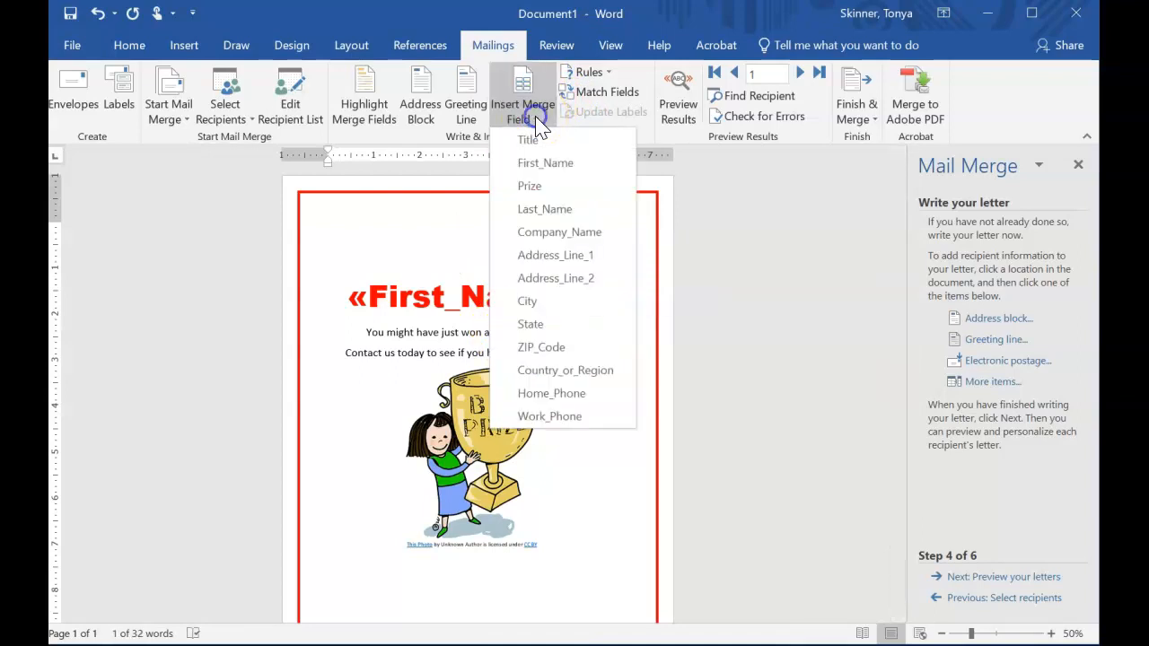
click(542, 189)
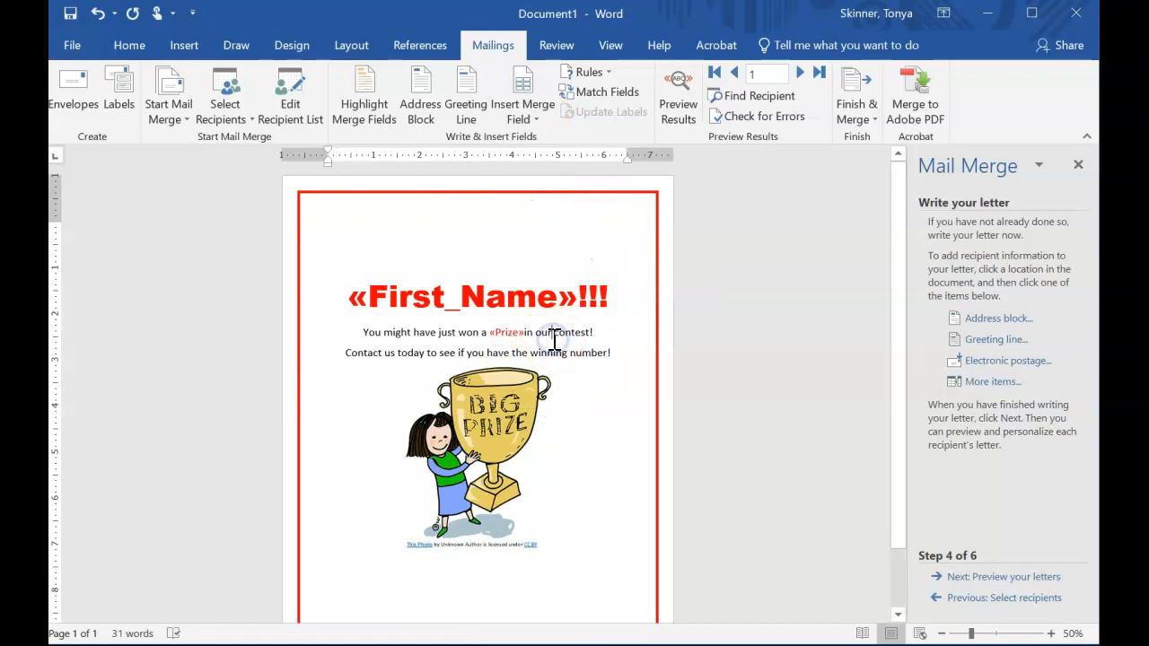
right_click(604, 348)
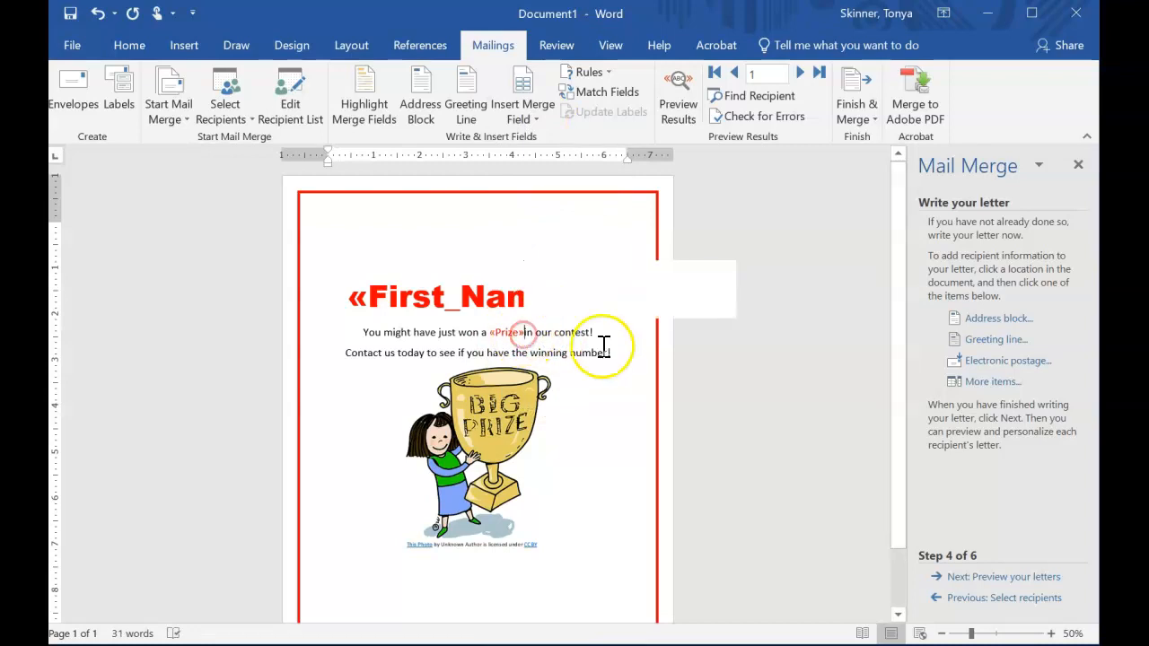
click(497, 346)
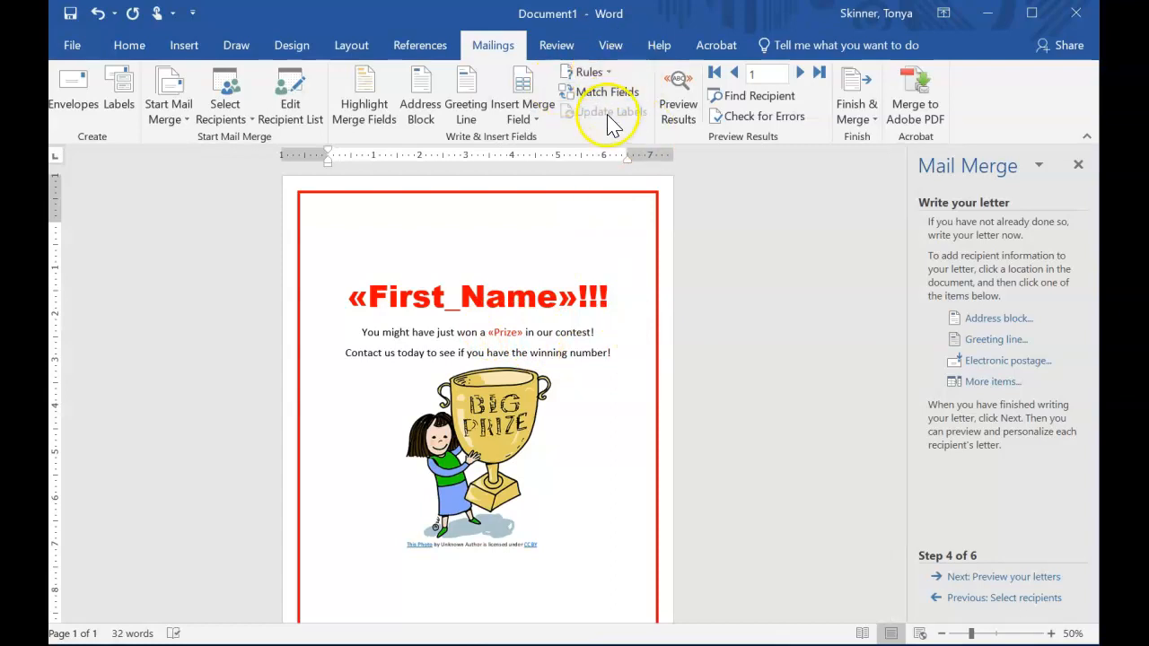
Preview the merged results in the letter.
click(598, 74)
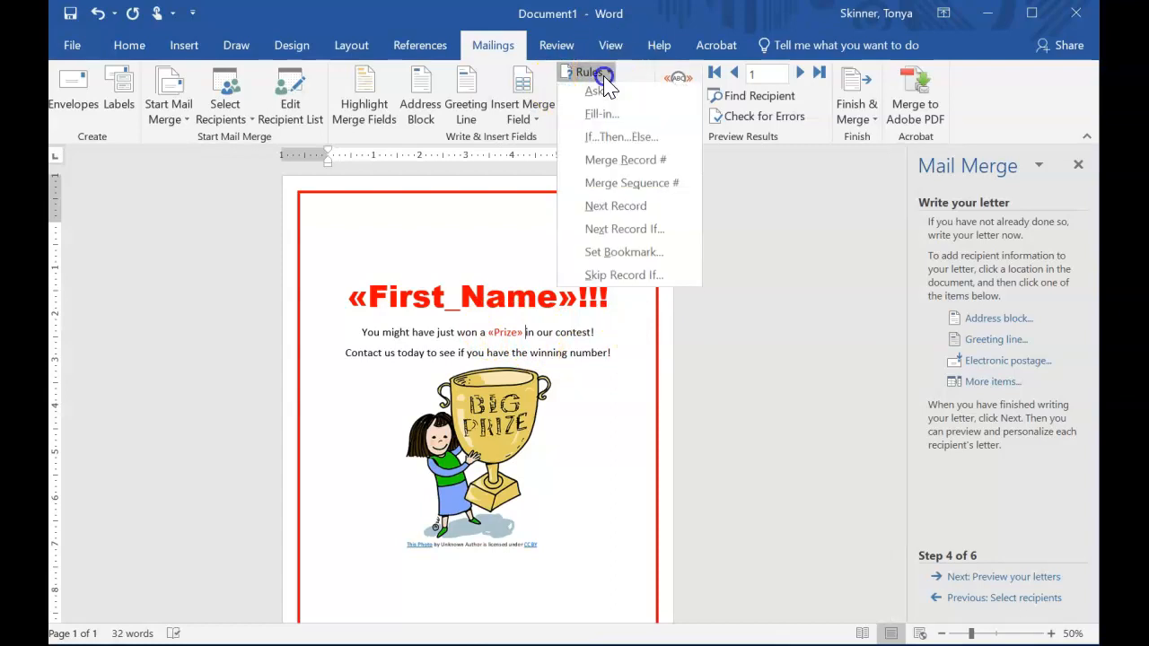
click(638, 41)
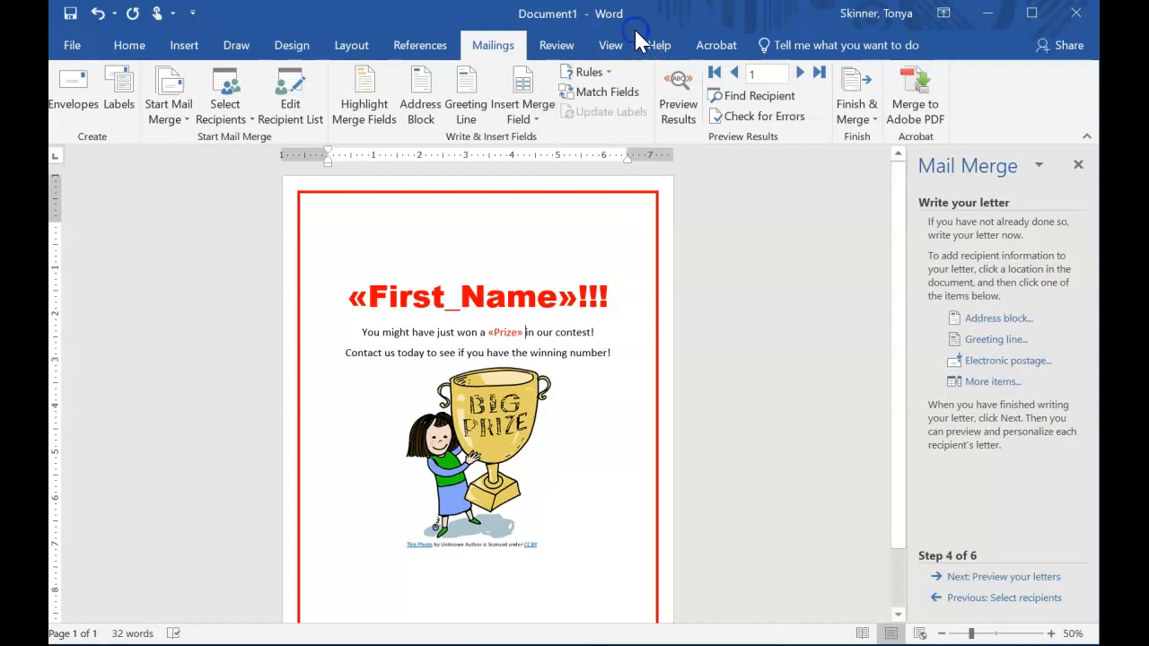
click(682, 114)
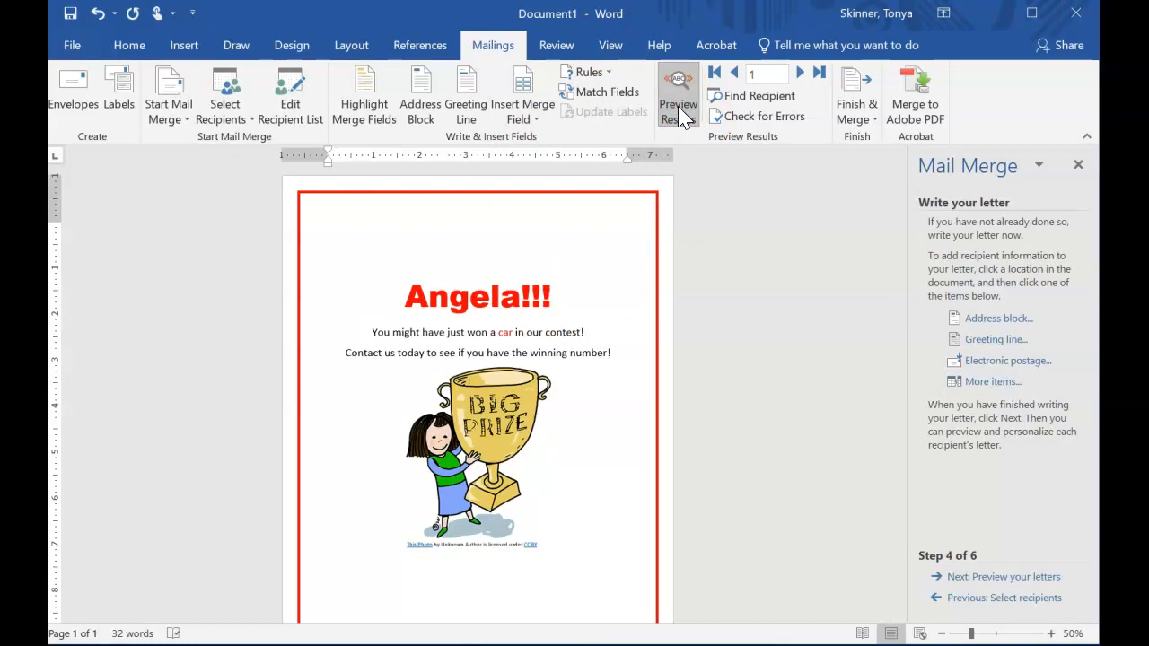
Add two more exclamation marks after the name in the heading and switch the preview off.
click(521, 294)
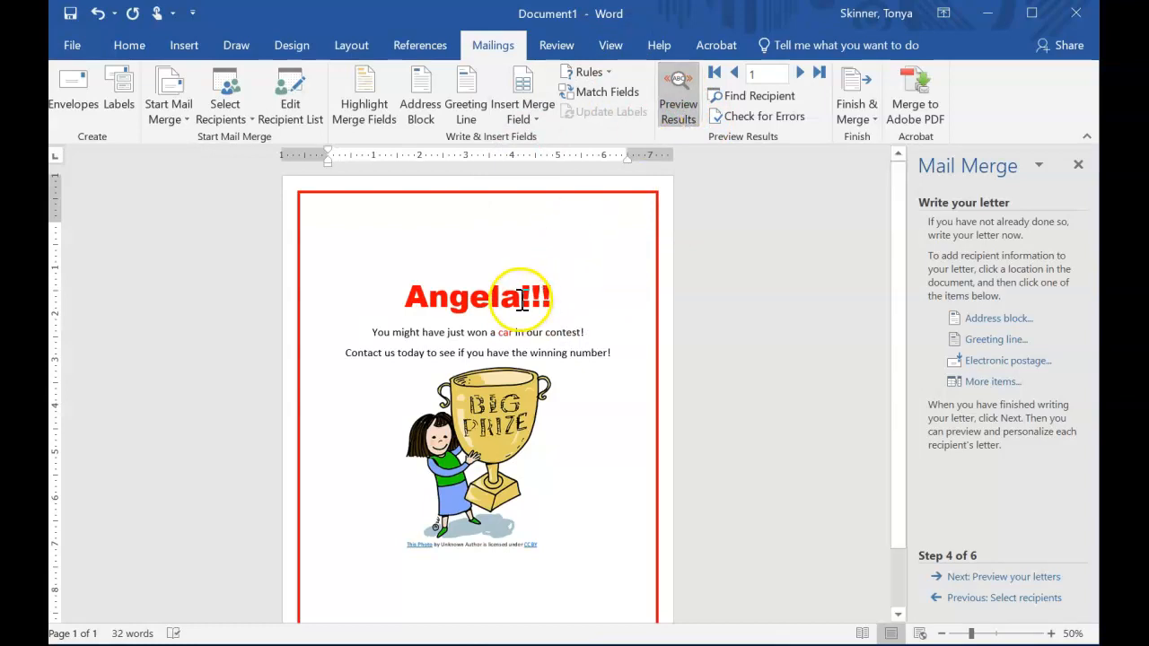
text(!!)
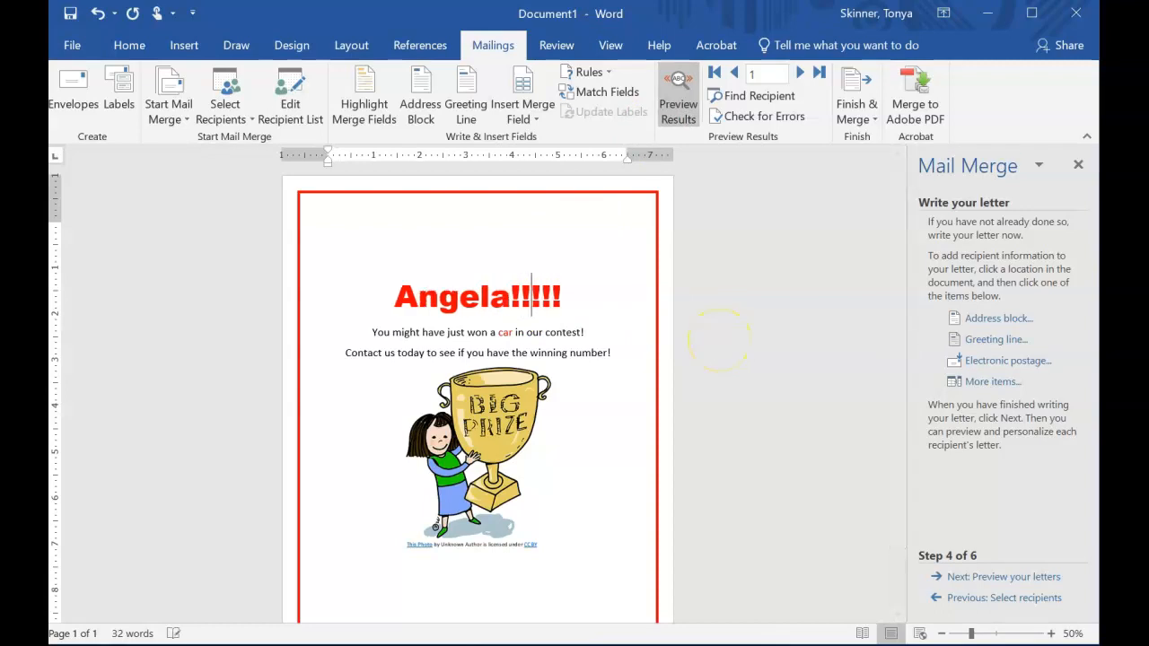
click(678, 121)
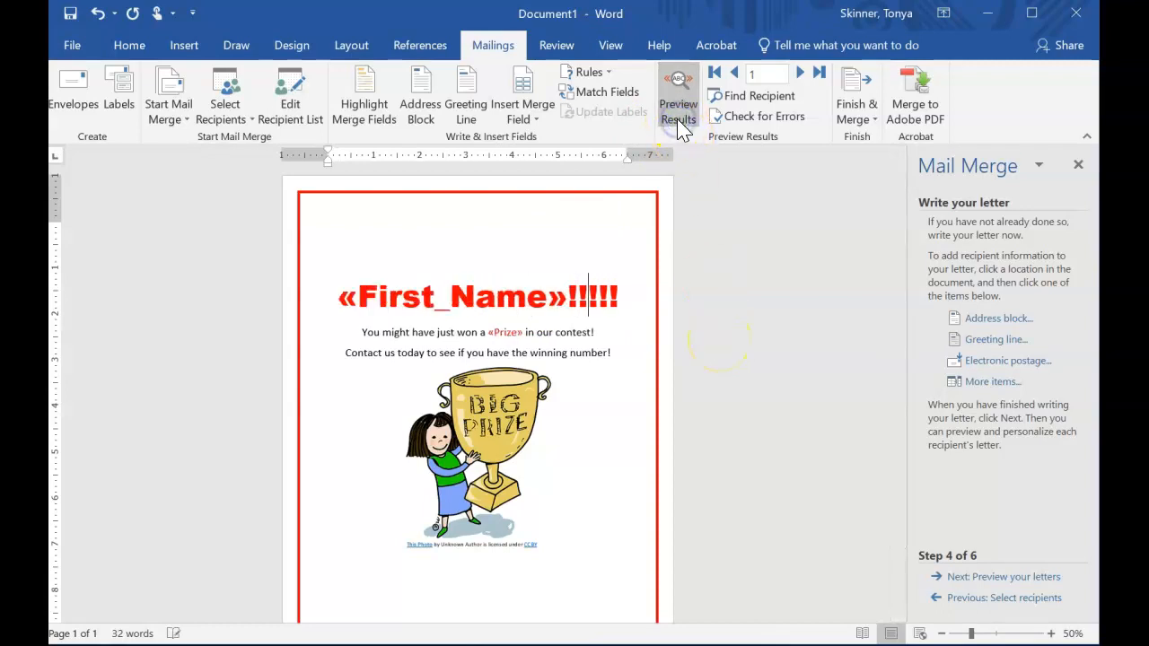
click(679, 123)
click(679, 123)
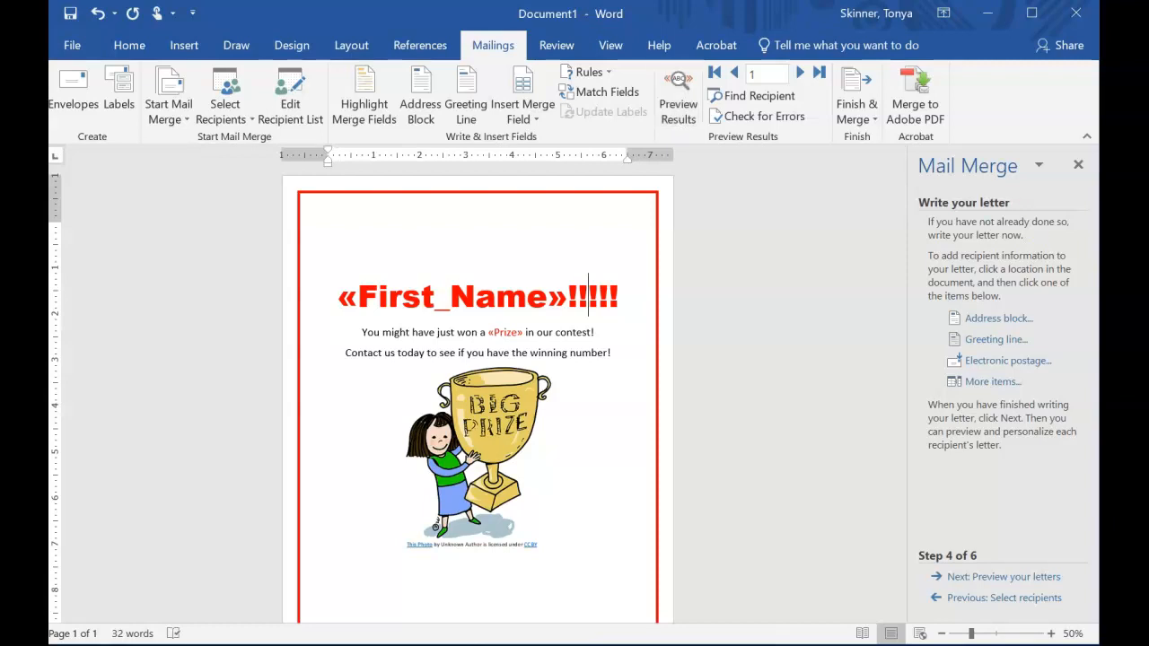
Advance the wizard to previewing the letters and browse through the recipients.
click(980, 579)
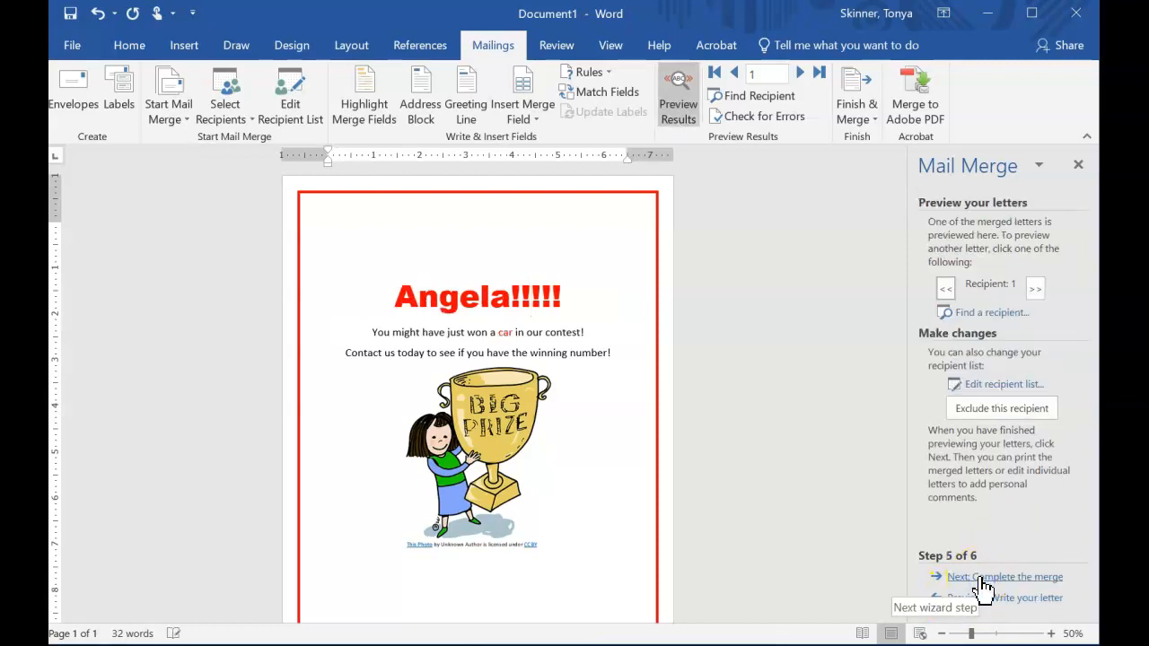
click(1036, 288)
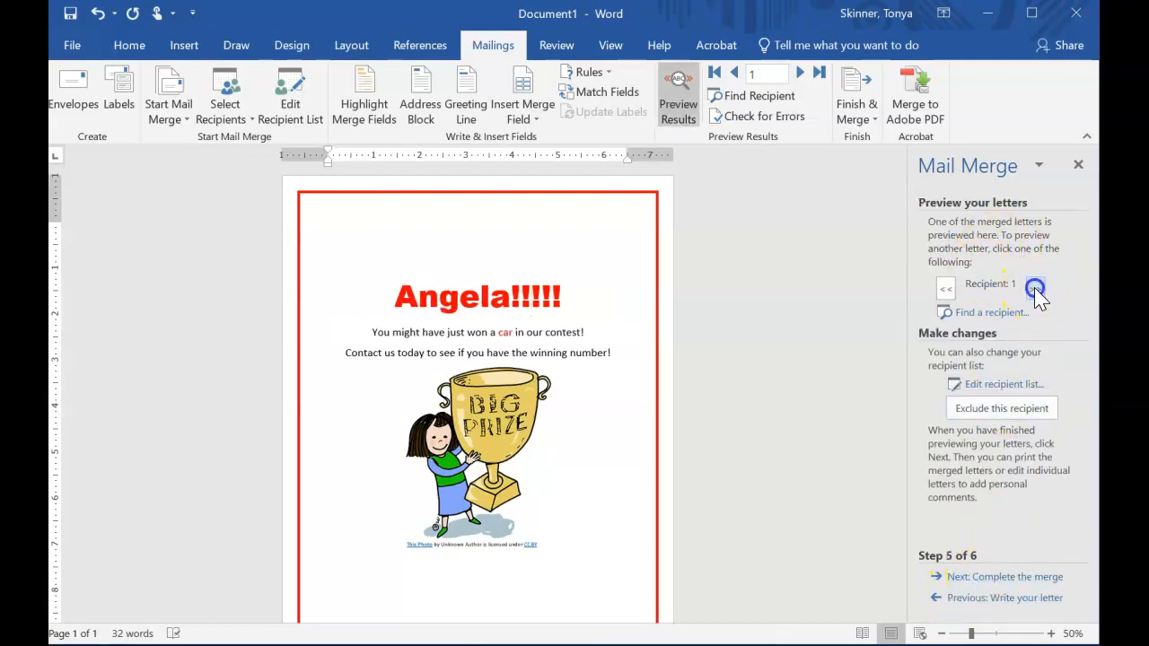
click(1036, 288)
click(1036, 288)
click(945, 289)
click(945, 288)
click(945, 288)
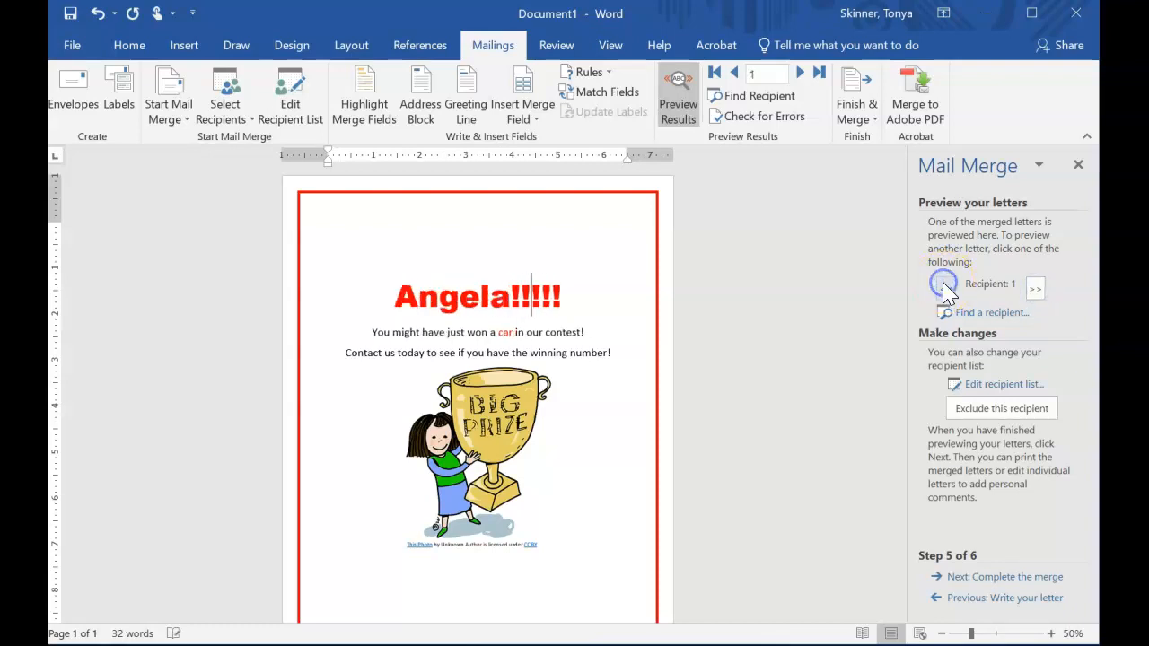
Advance the wizard to completing the merge and open the Finish & Merge options.
click(991, 579)
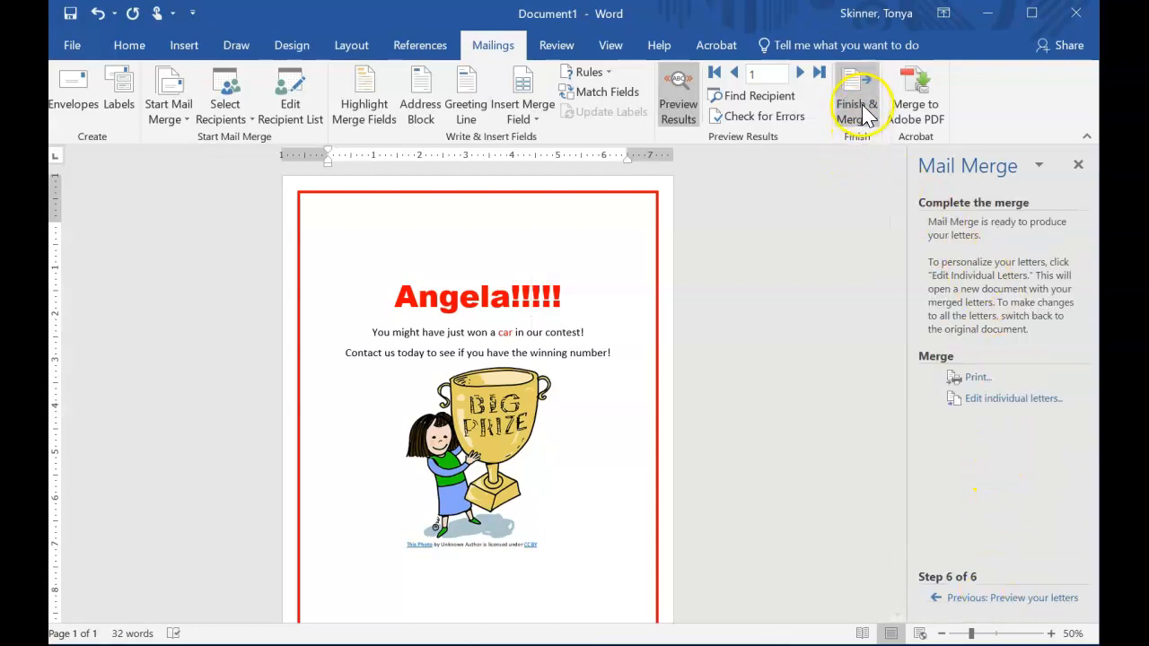
click(1019, 403)
click(875, 122)
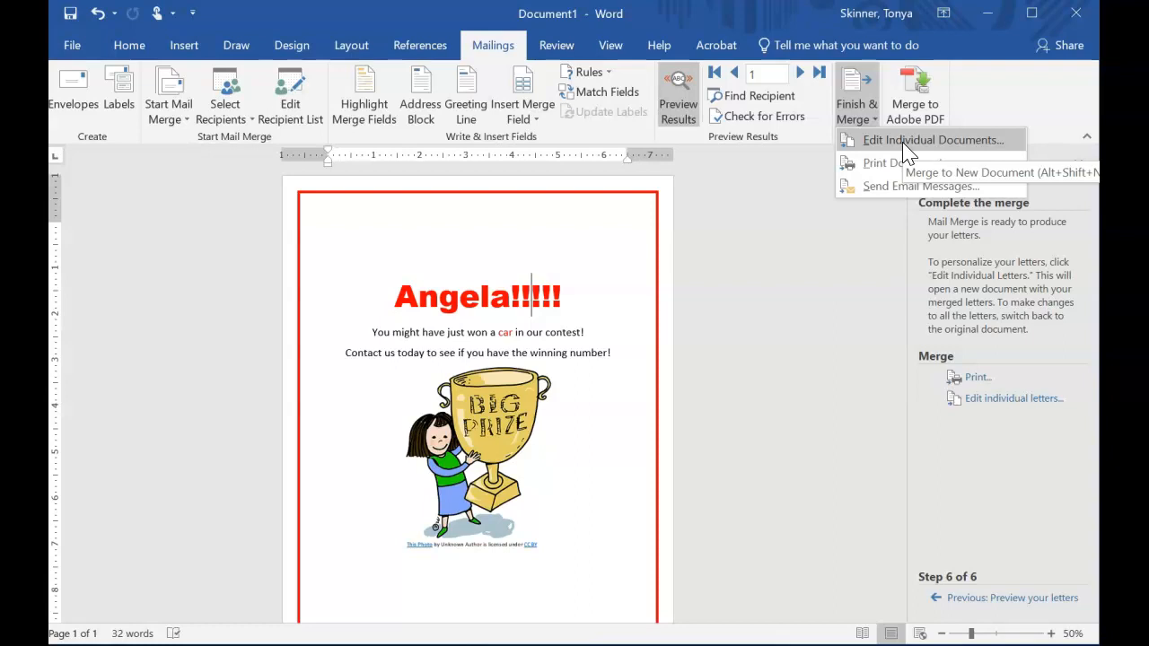
Save the main letter document as prizeformletter in the ACA folder on OneDrive.
click(83, 45)
click(79, 39)
click(79, 45)
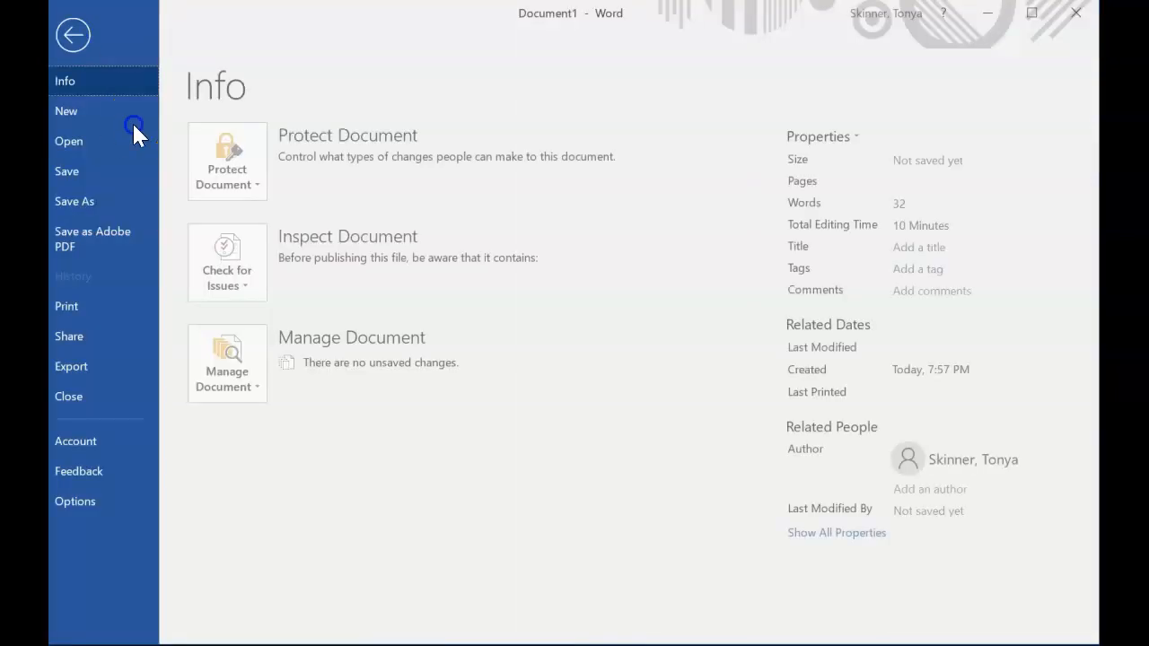
click(94, 201)
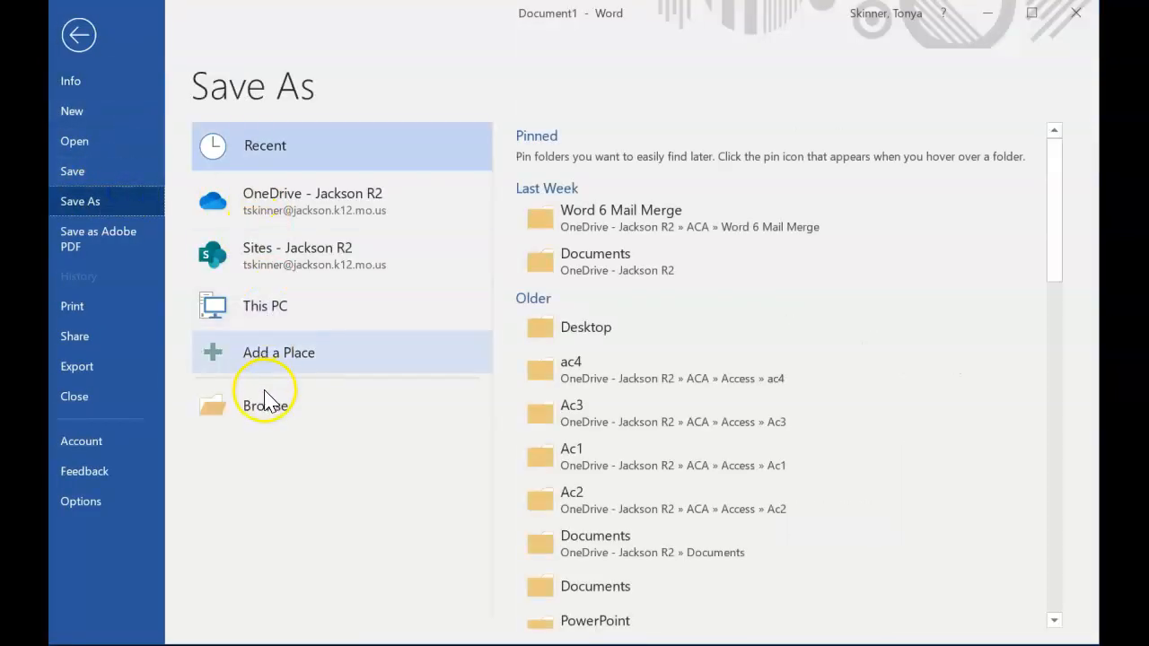
click(574, 228)
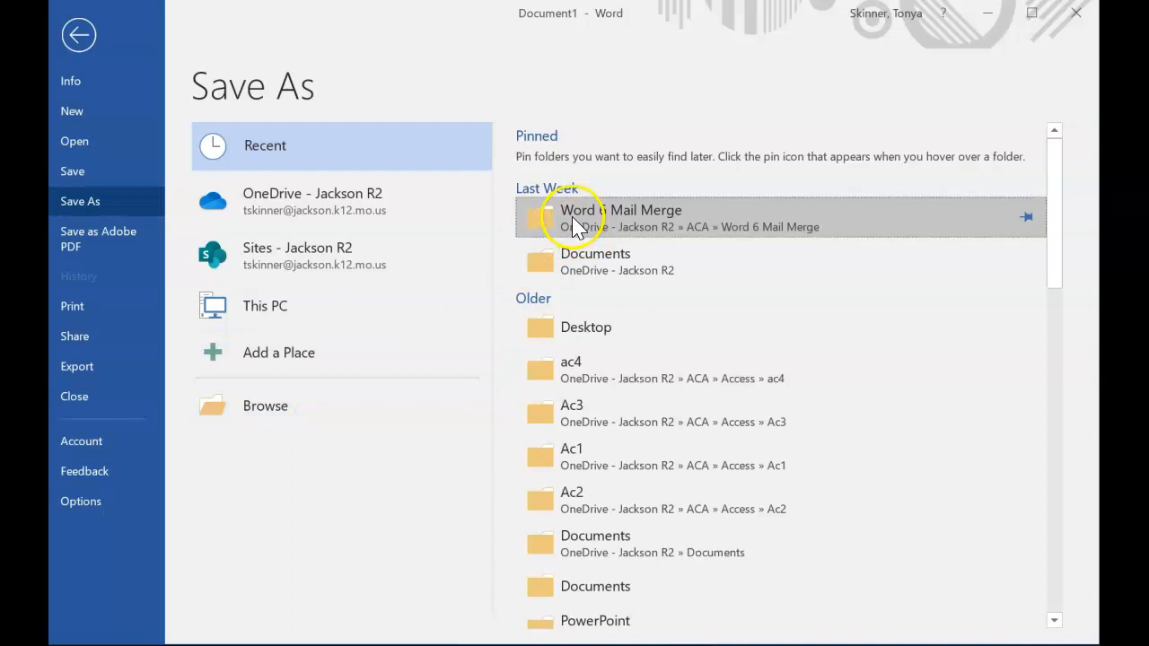
click(310, 411)
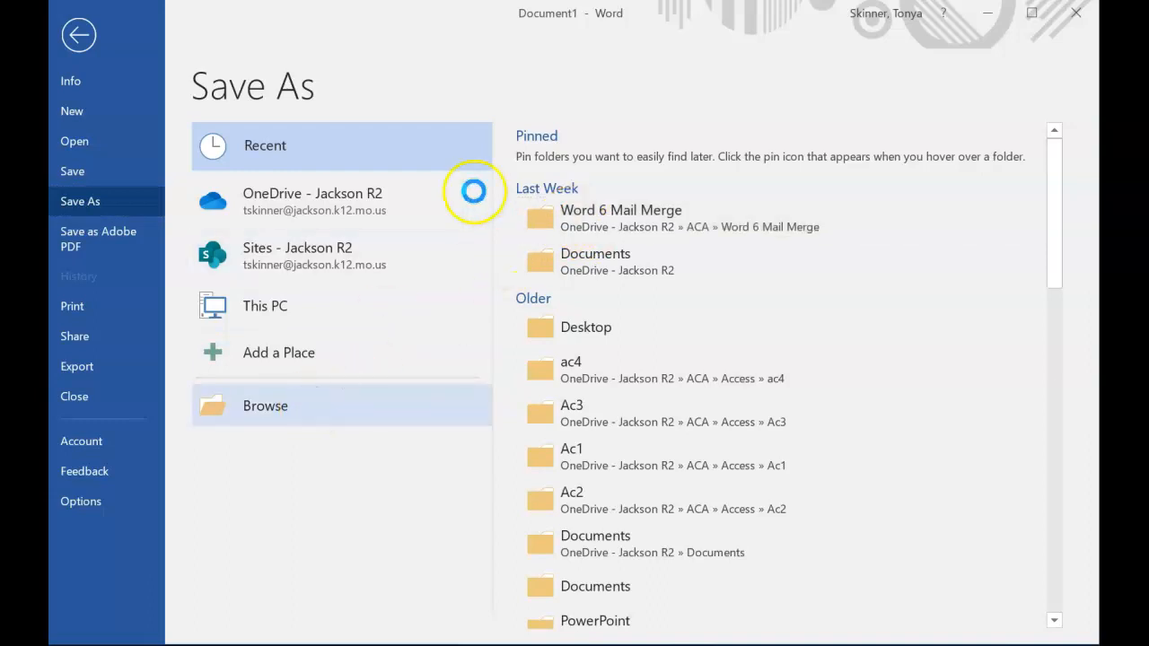
drag(191, 215, 196, 169)
click(114, 231)
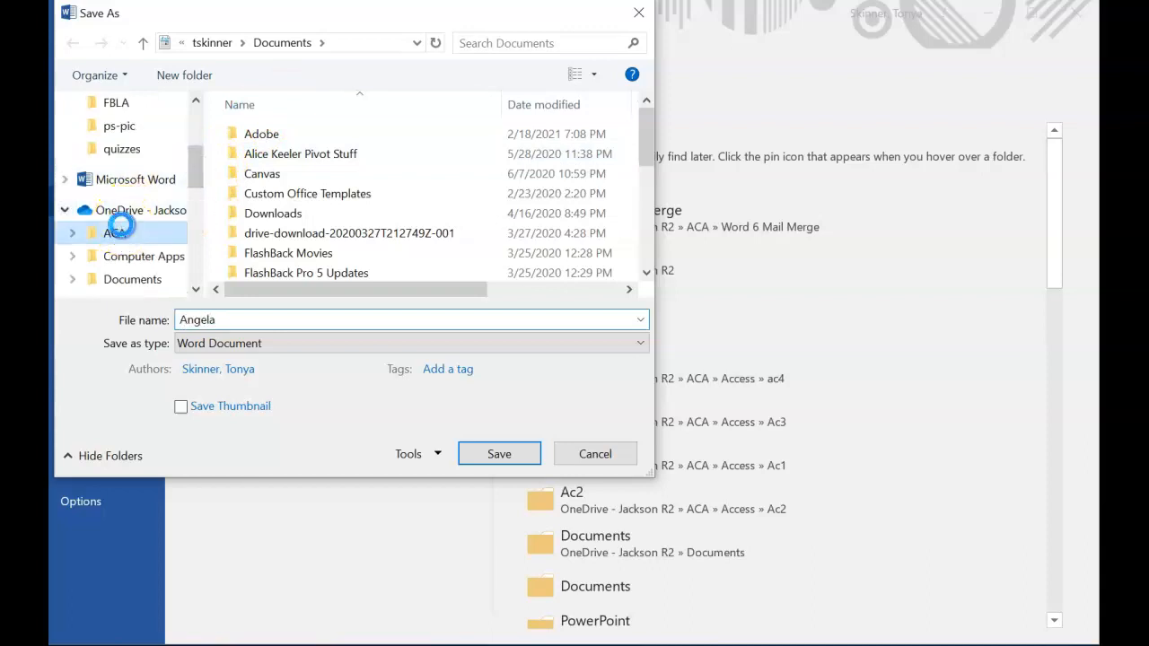
double_click(214, 321)
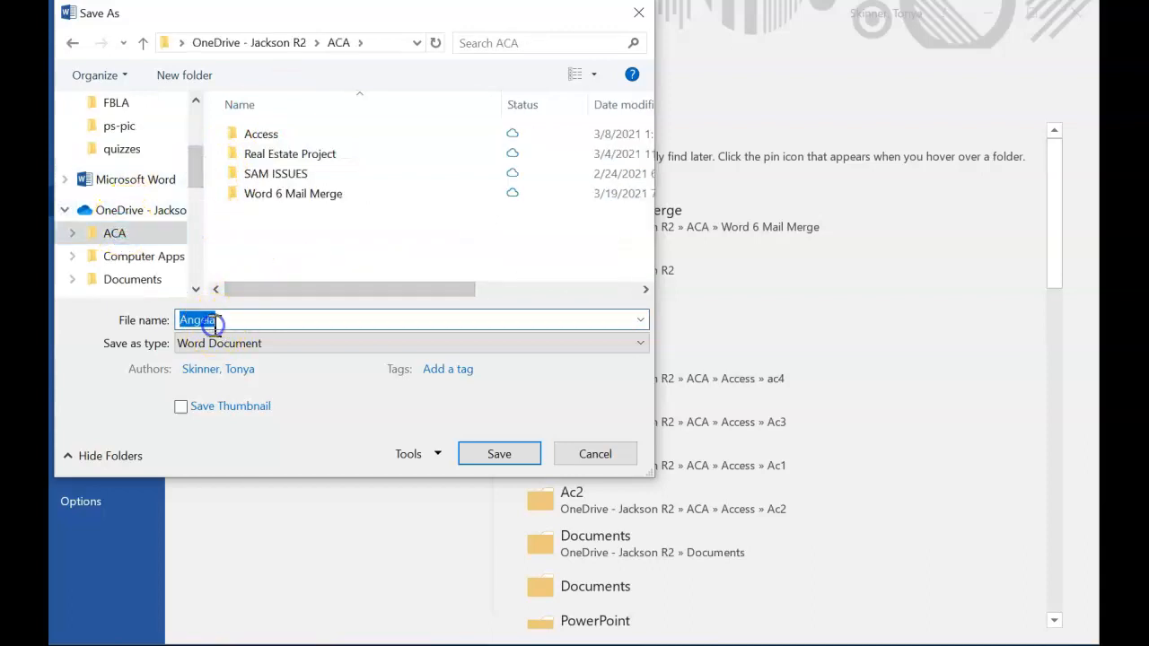
text(prizeformletter)
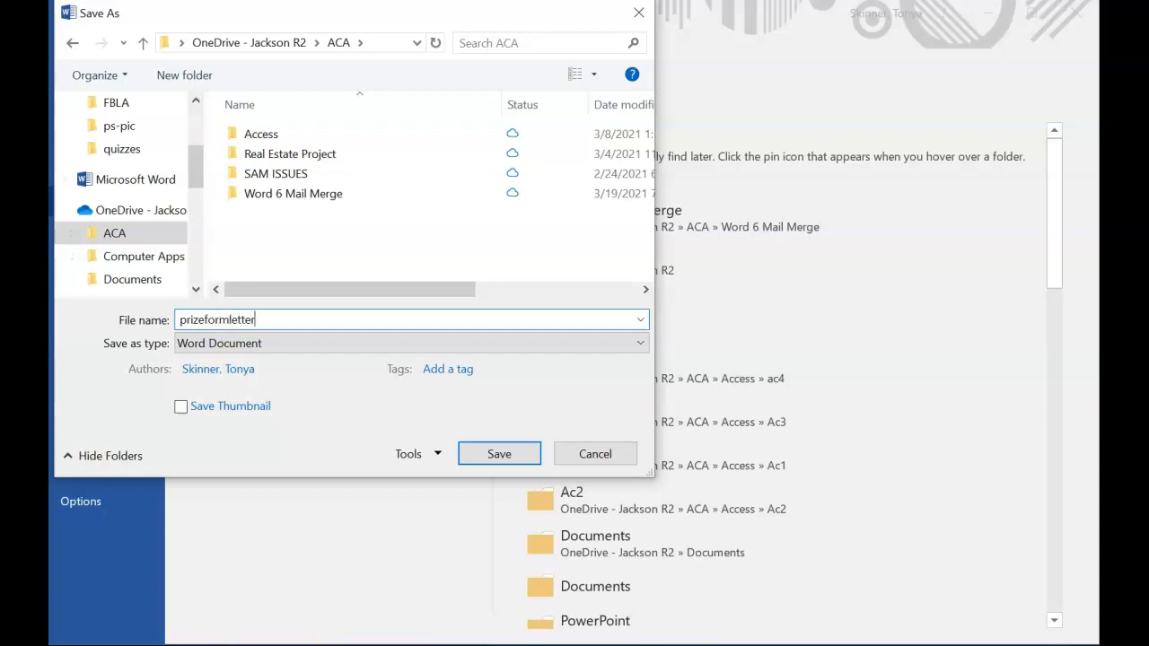
click(510, 457)
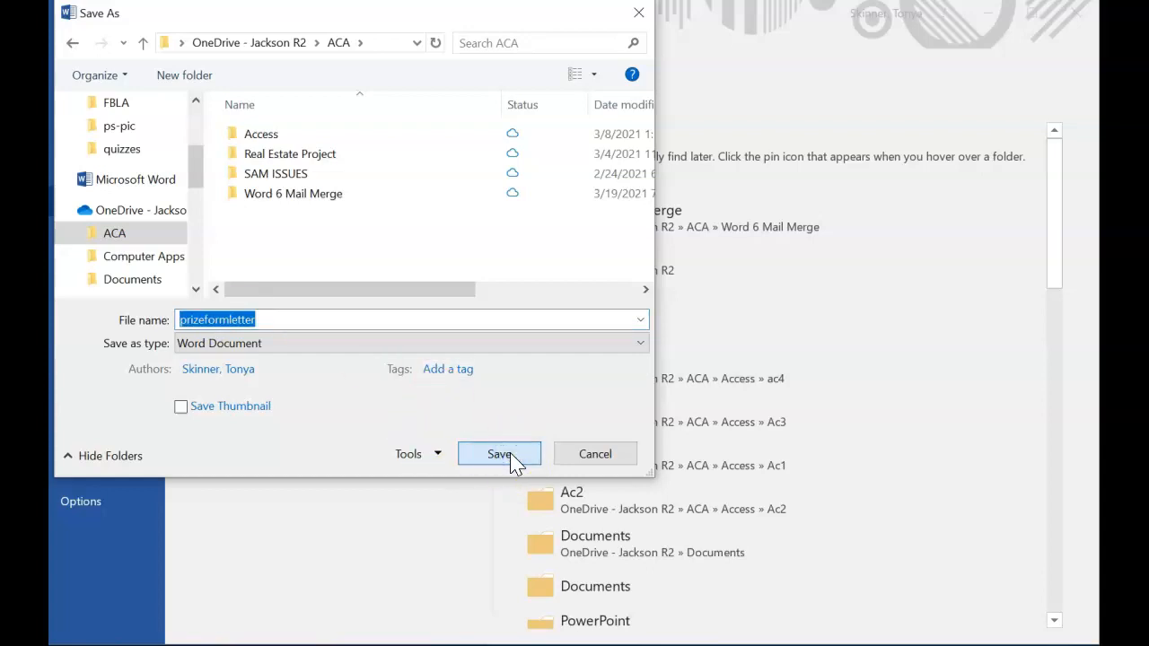
click(512, 456)
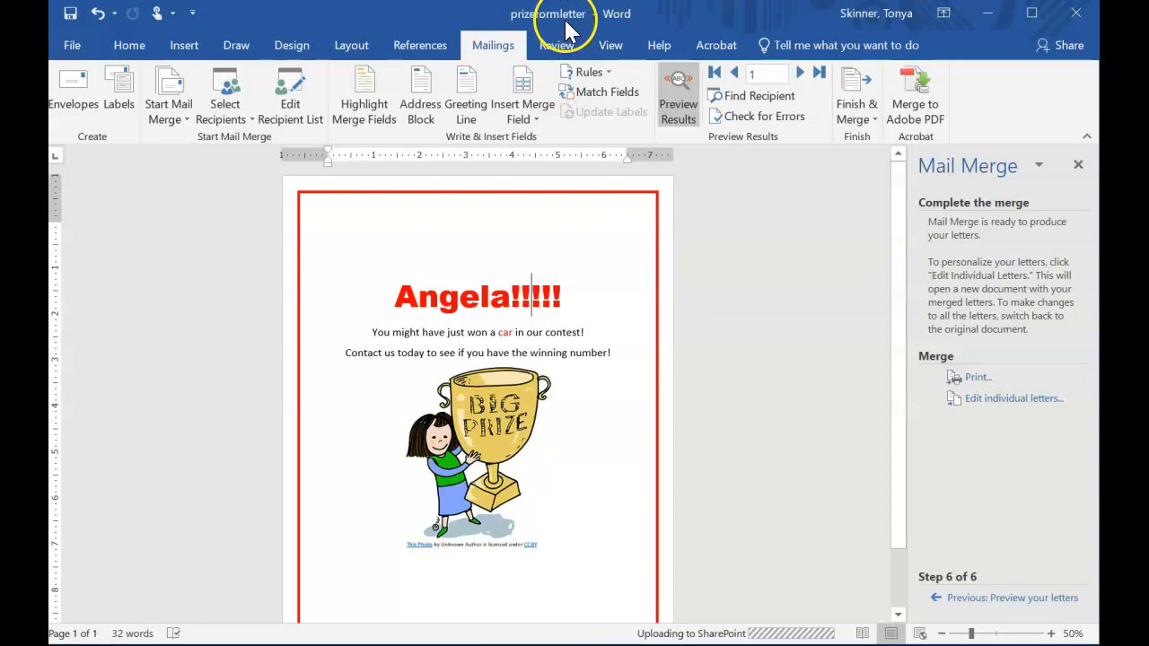
Merge all records into a new document of individual letters.
key(F12)
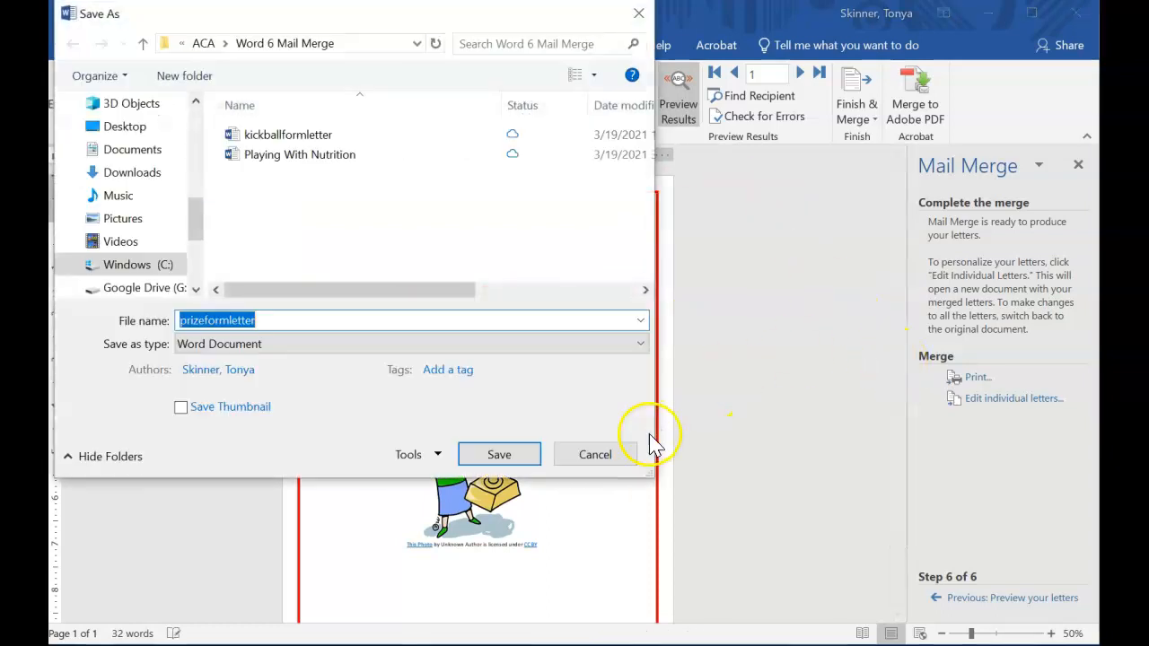
click(595, 456)
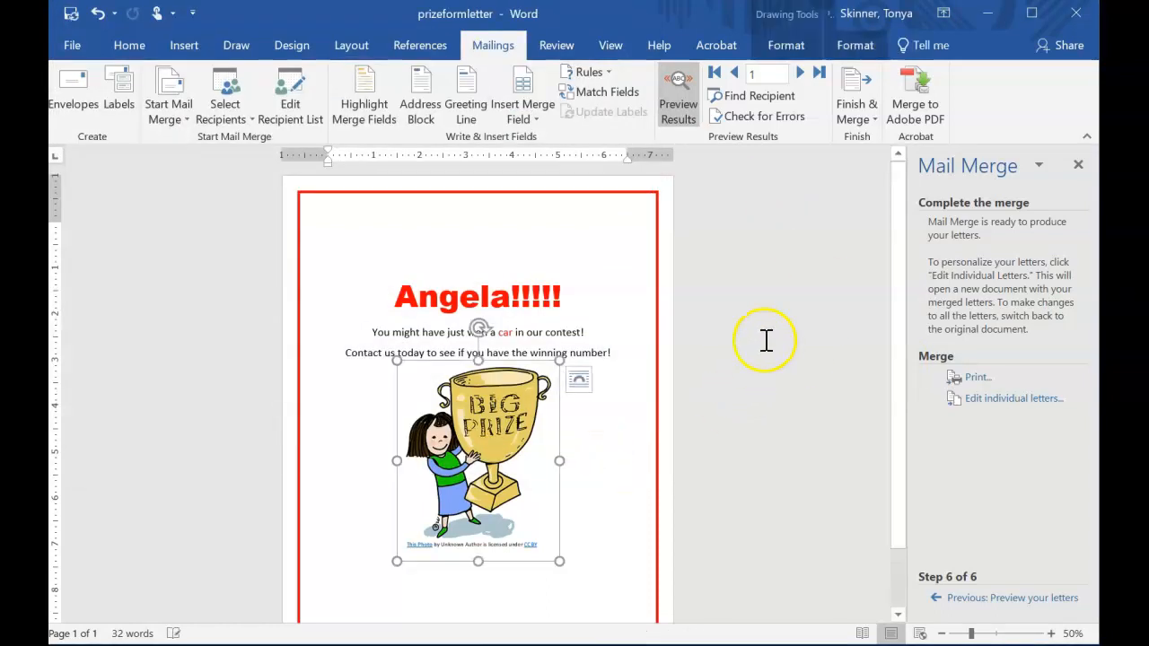
click(822, 440)
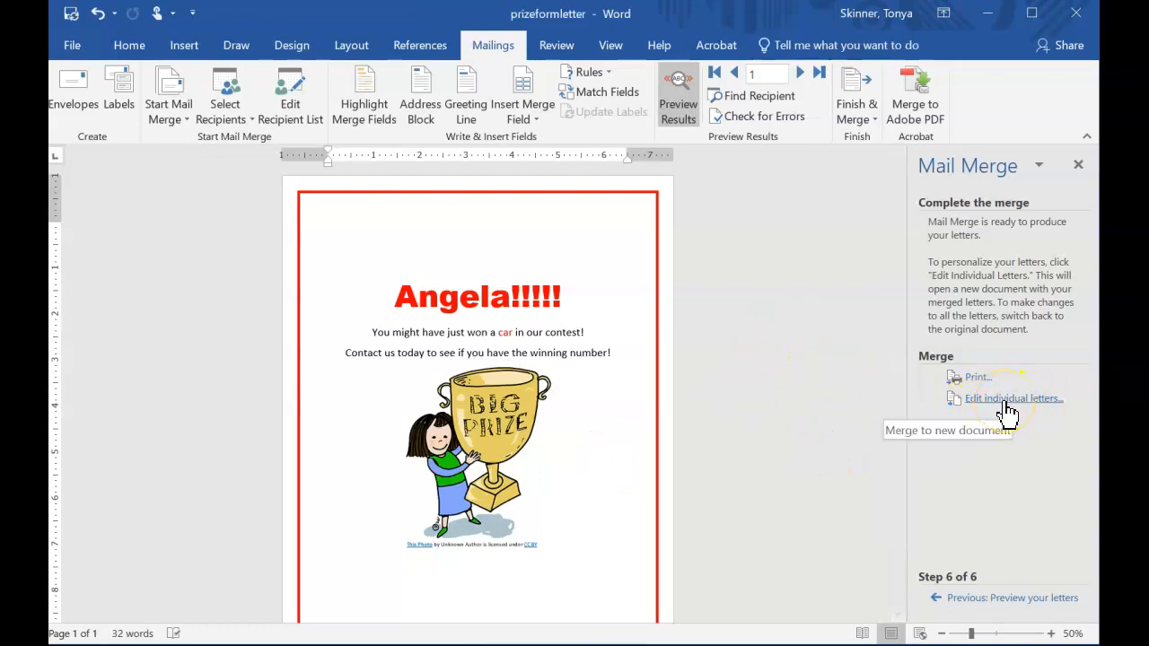
click(1005, 404)
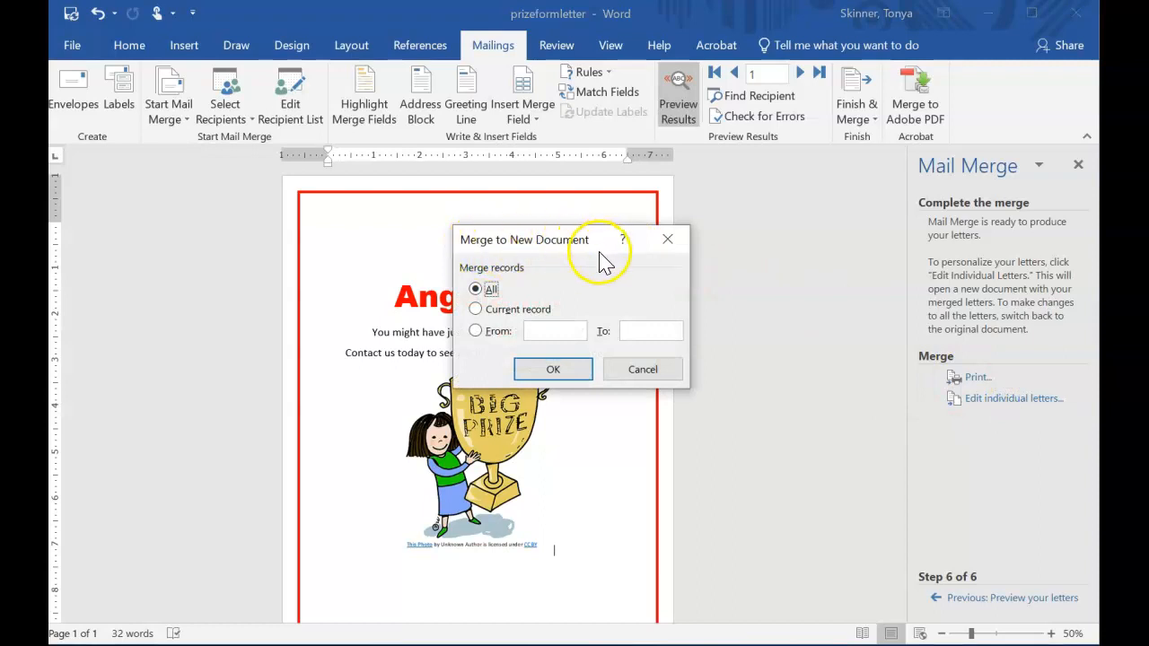
click(573, 375)
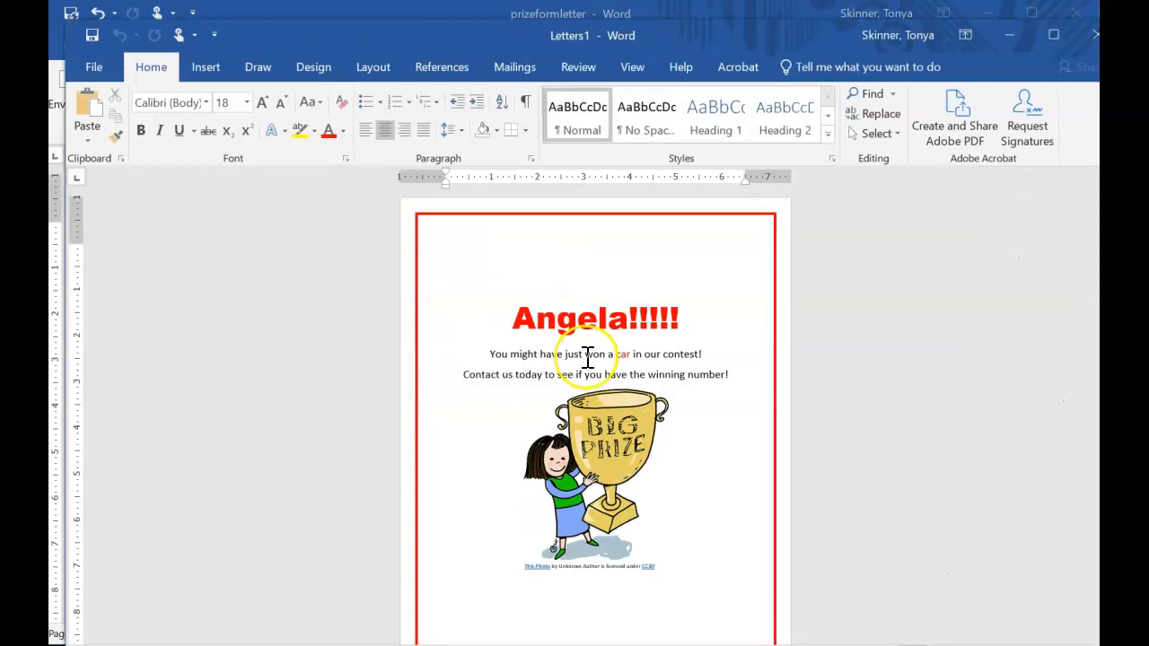
Save the merged letters document as prizemergedletters in the ACA folder.
mouse_move(676, 36)
mouse_down()
mouse_move(676, 79)
mouse_move(665, 43)
mouse_up()
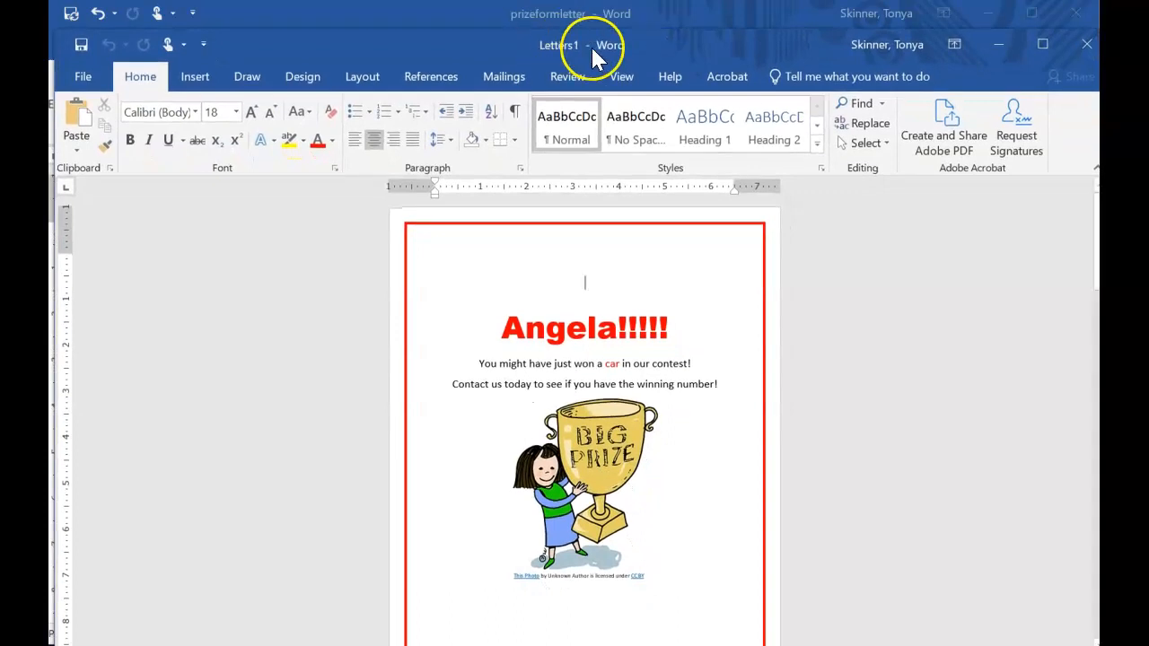
click(83, 77)
click(111, 230)
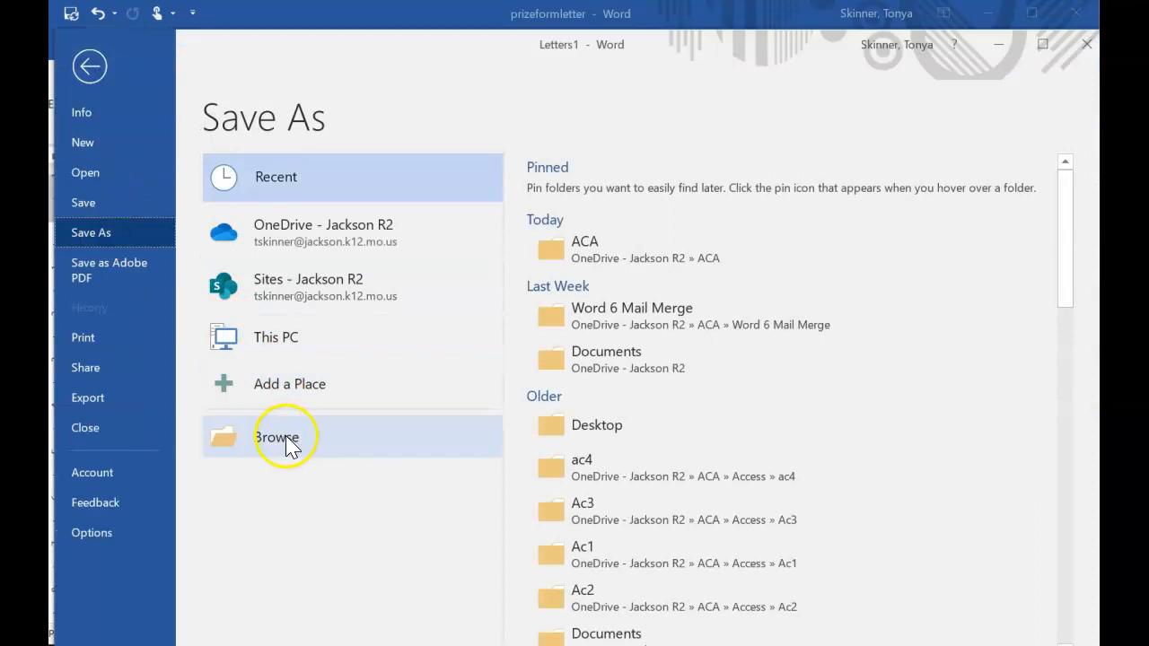
click(283, 437)
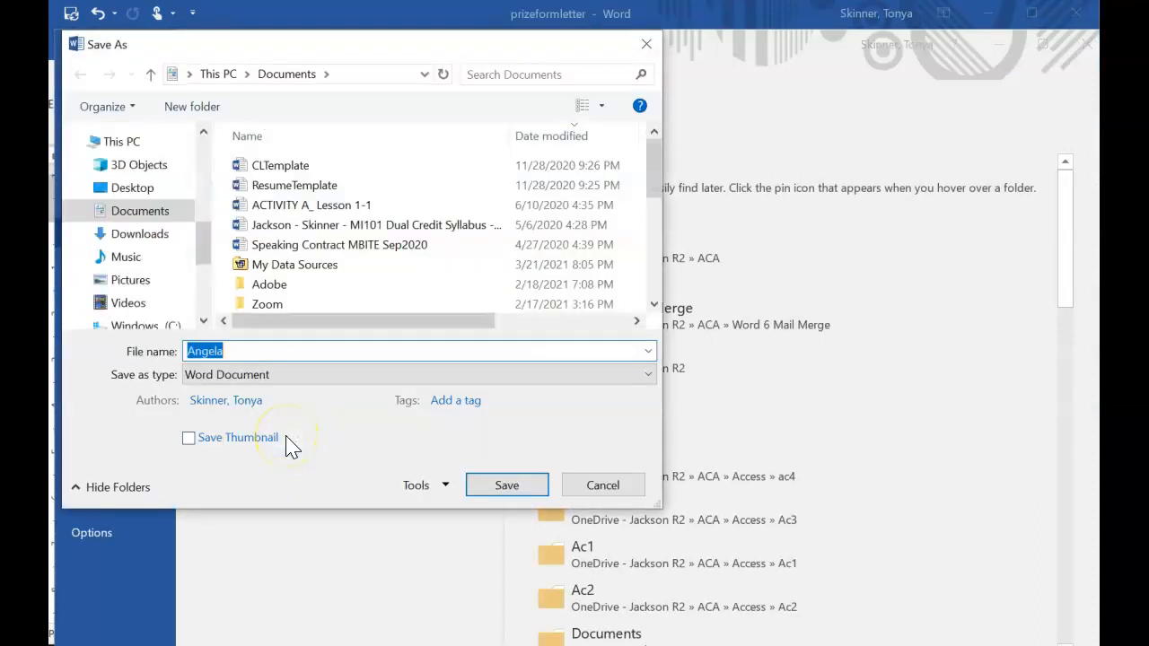
drag(206, 249, 209, 207)
click(126, 242)
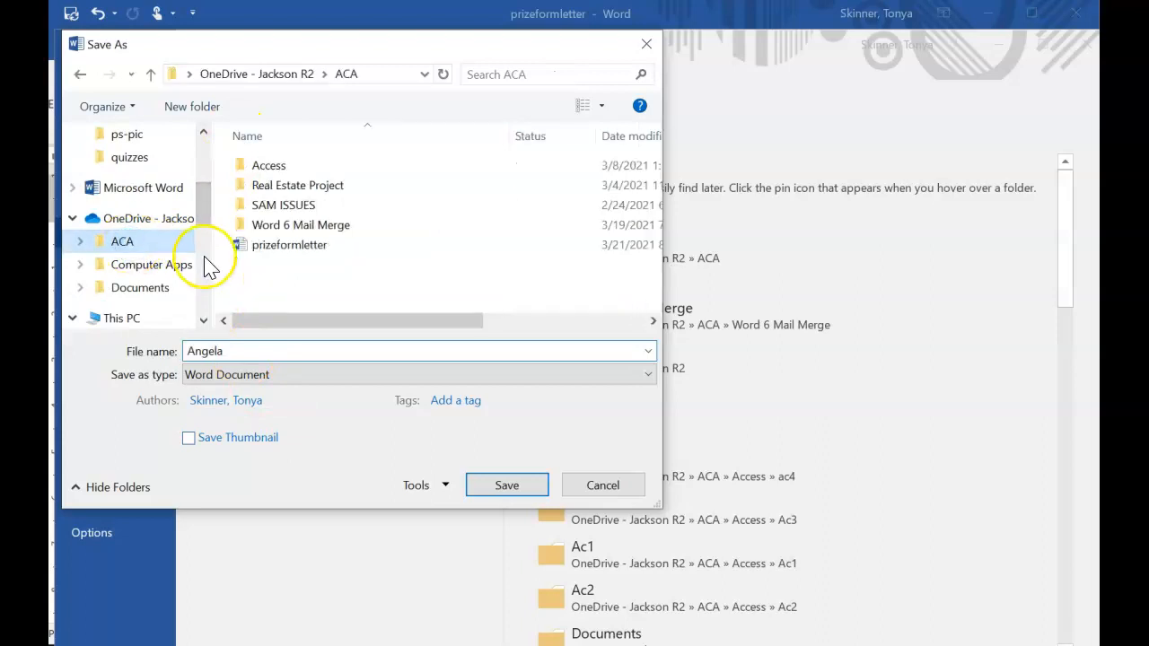
double_click(256, 350)
text(pri)
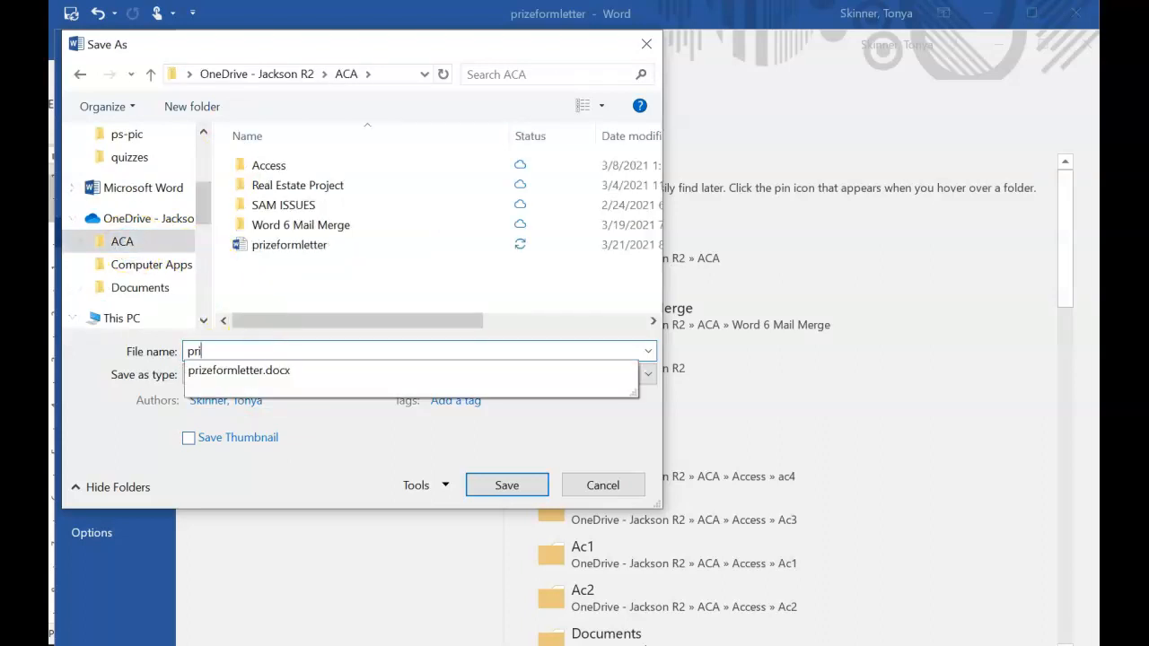
text(zemergedletters)
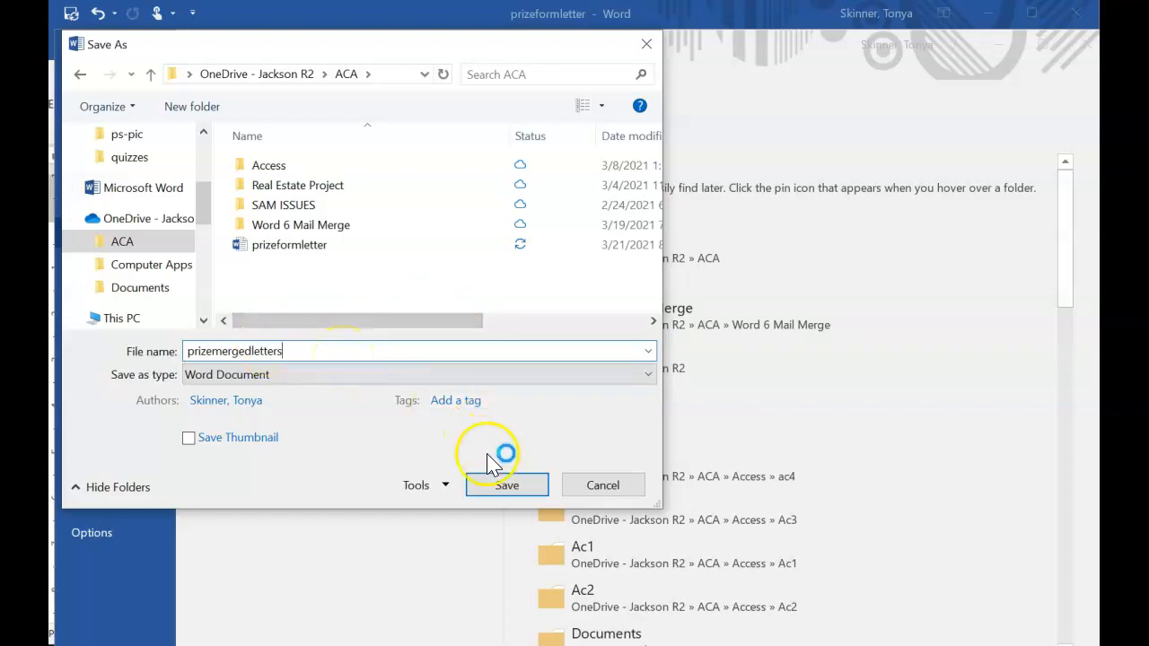
click(507, 486)
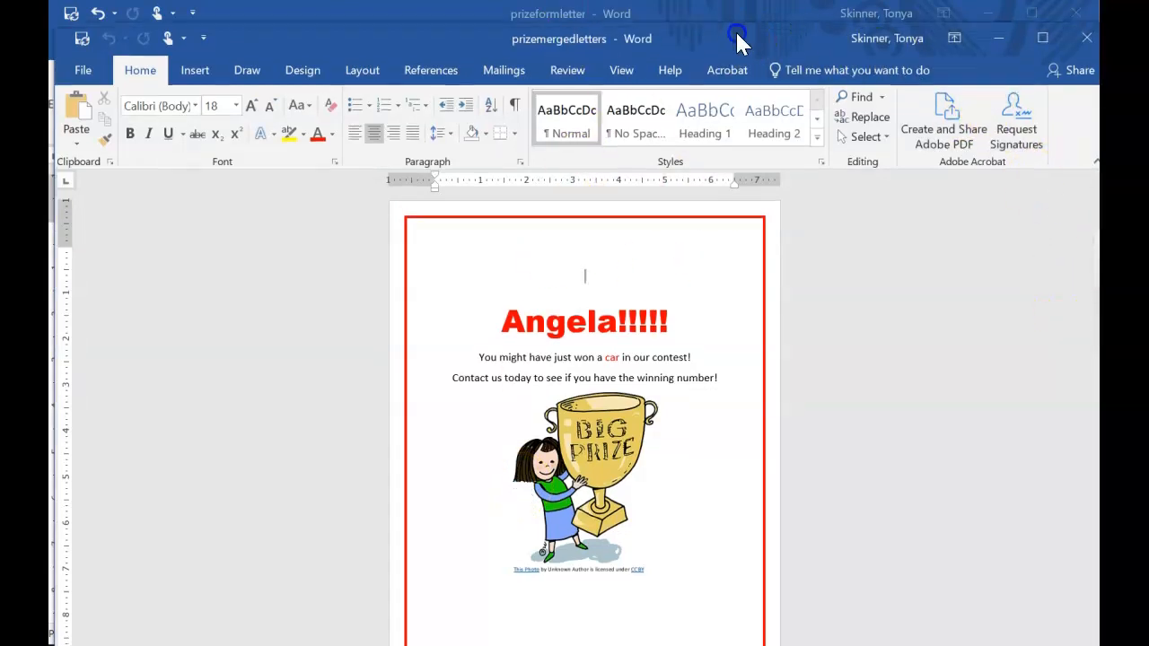
Display the merged letters as multiple pages side by side to review each recipient's letter.
drag(736, 44, 735, 31)
click(618, 67)
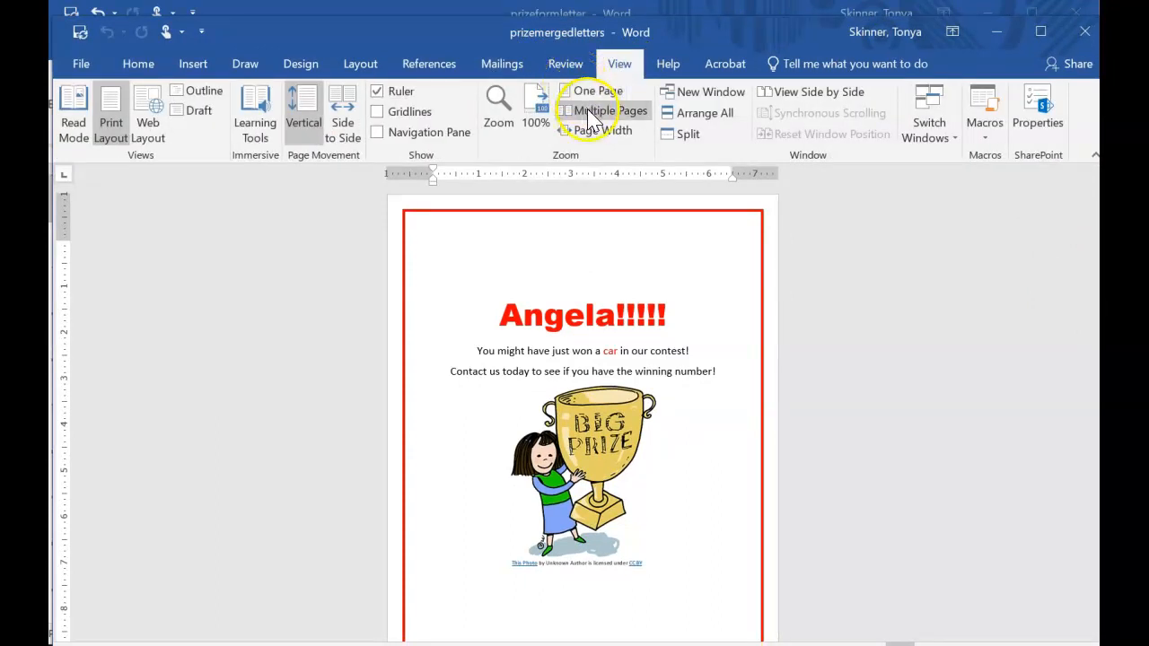
click(594, 111)
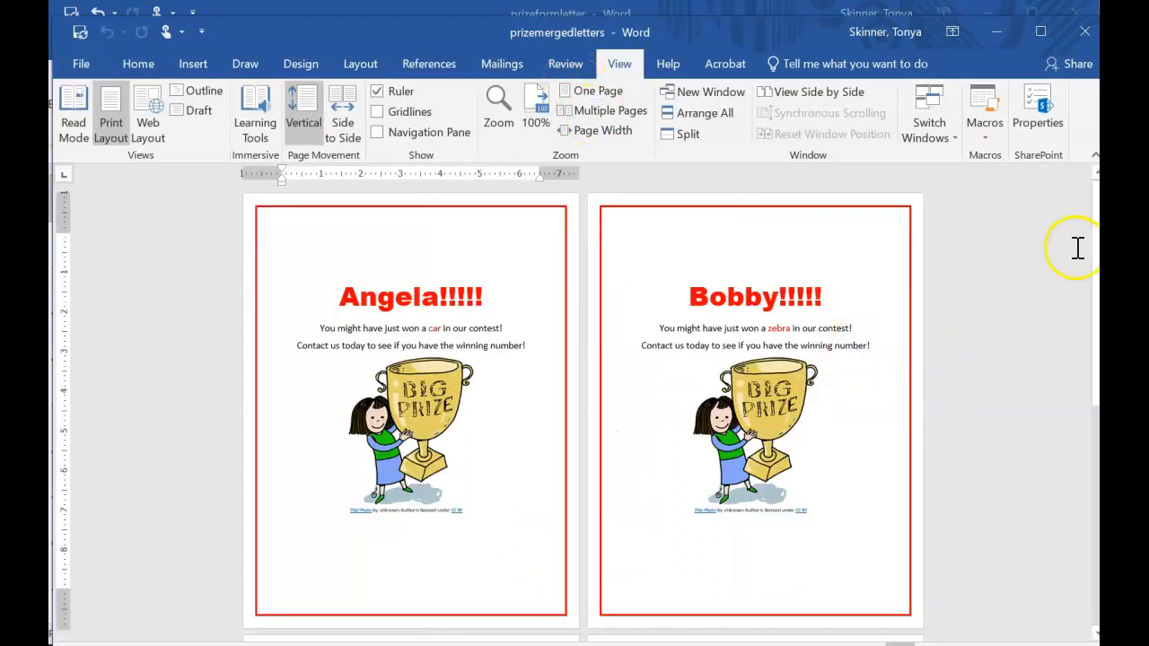
drag(1095, 271, 1078, 231)
click(669, 348)
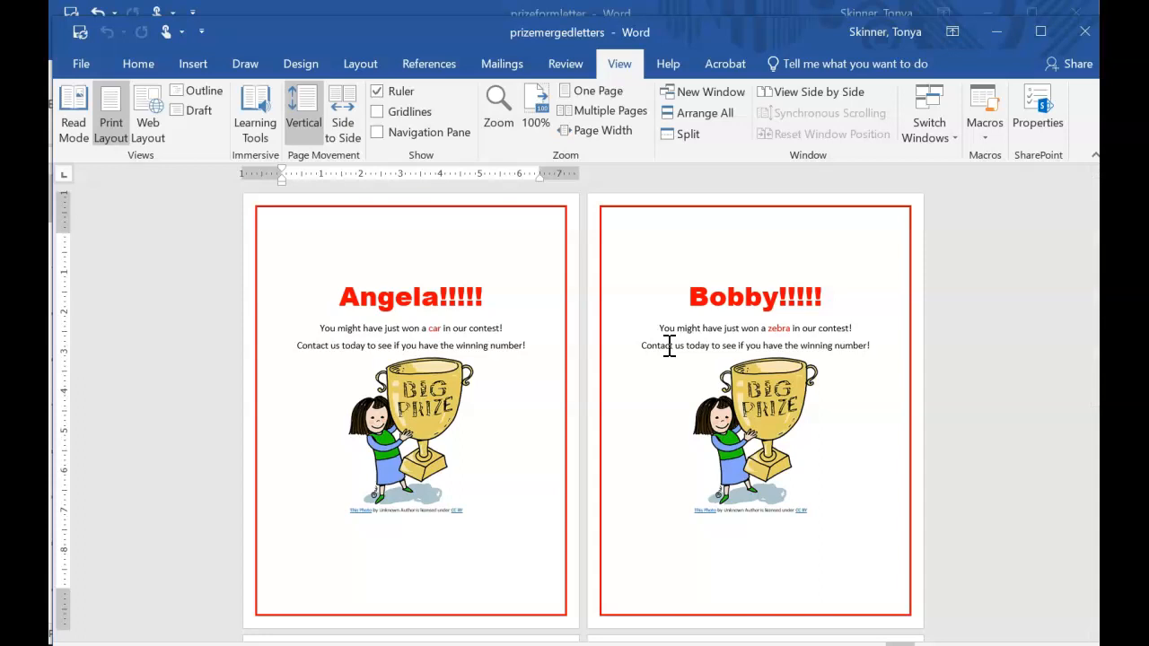
click(695, 38)
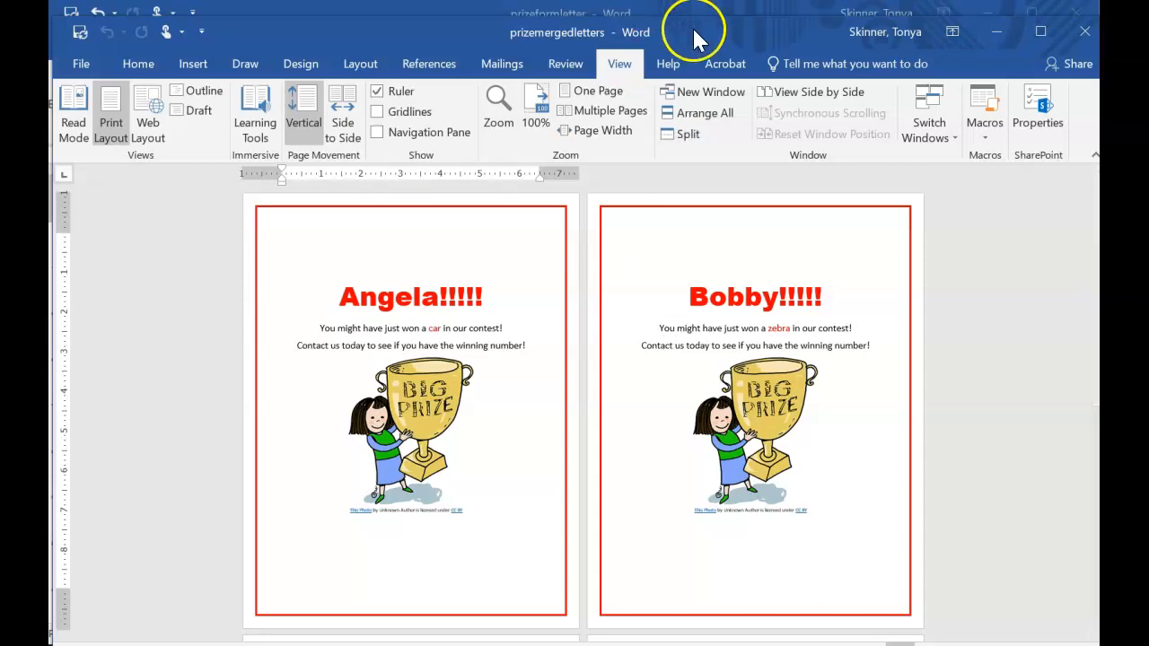